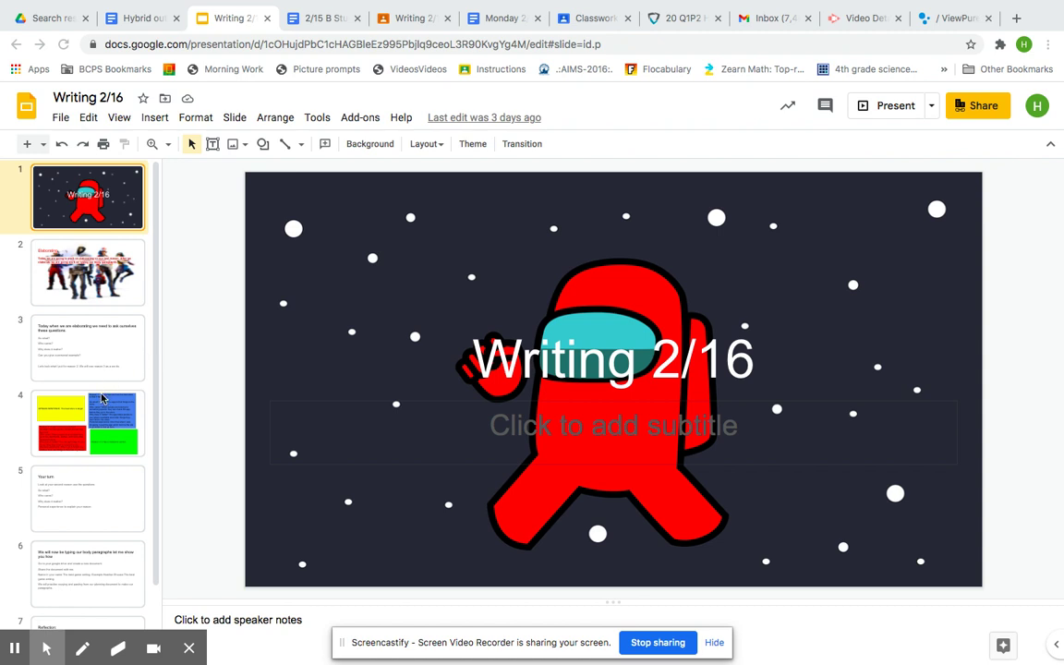
- Show the Elaborating slide, then the slide of elaborating questions
click(92, 273)
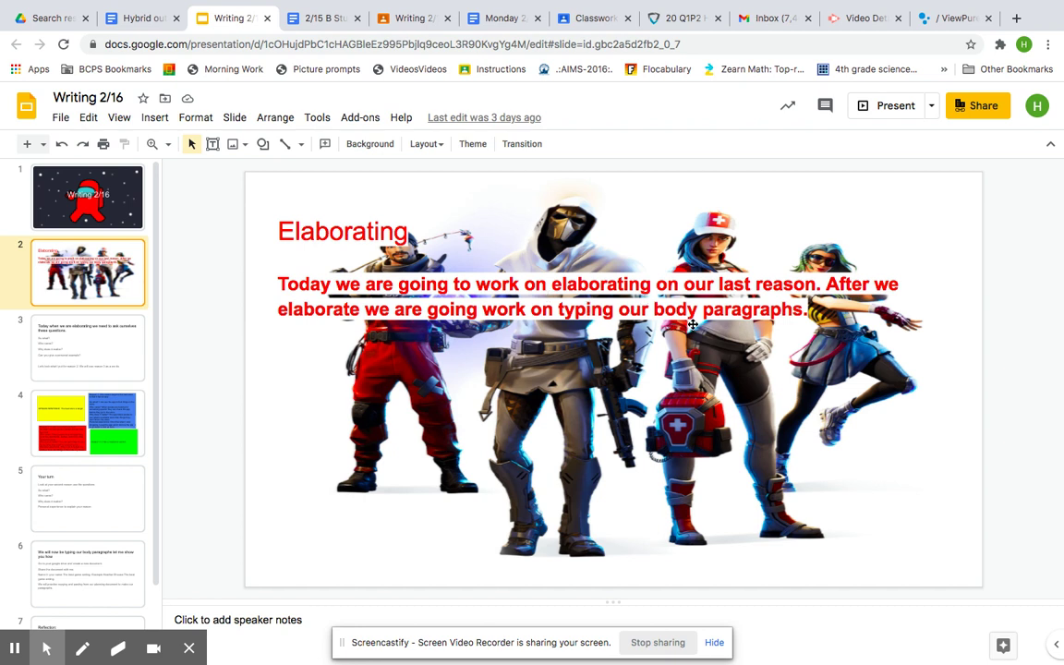
click(92, 373)
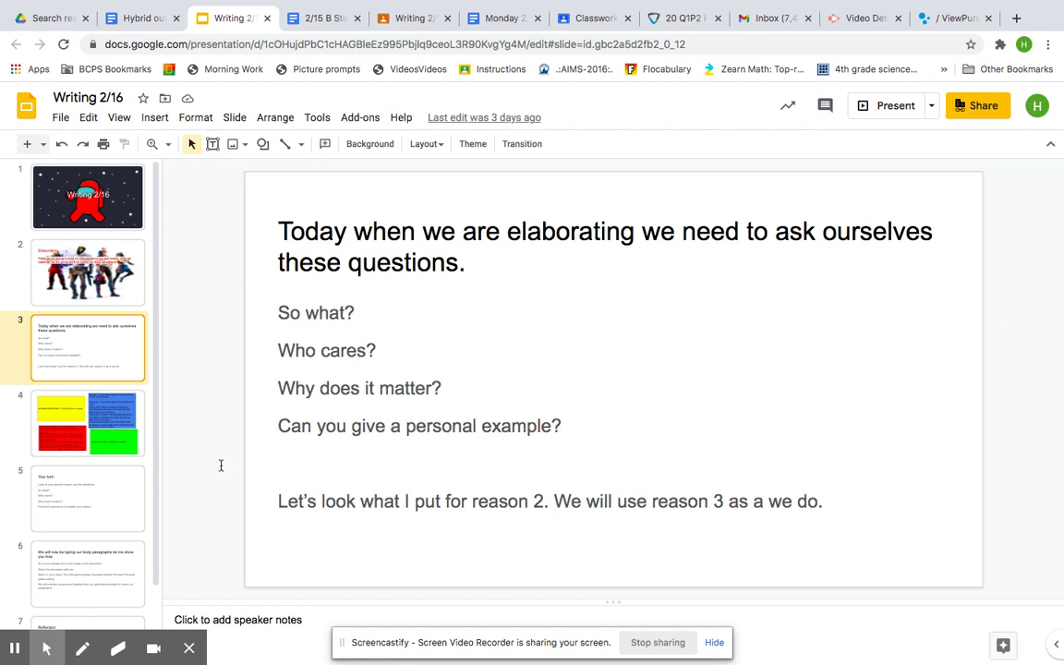
- Review the planning slide's red Reason 2 notes, then move to the Your turn and body-paragraph slides
click(103, 448)
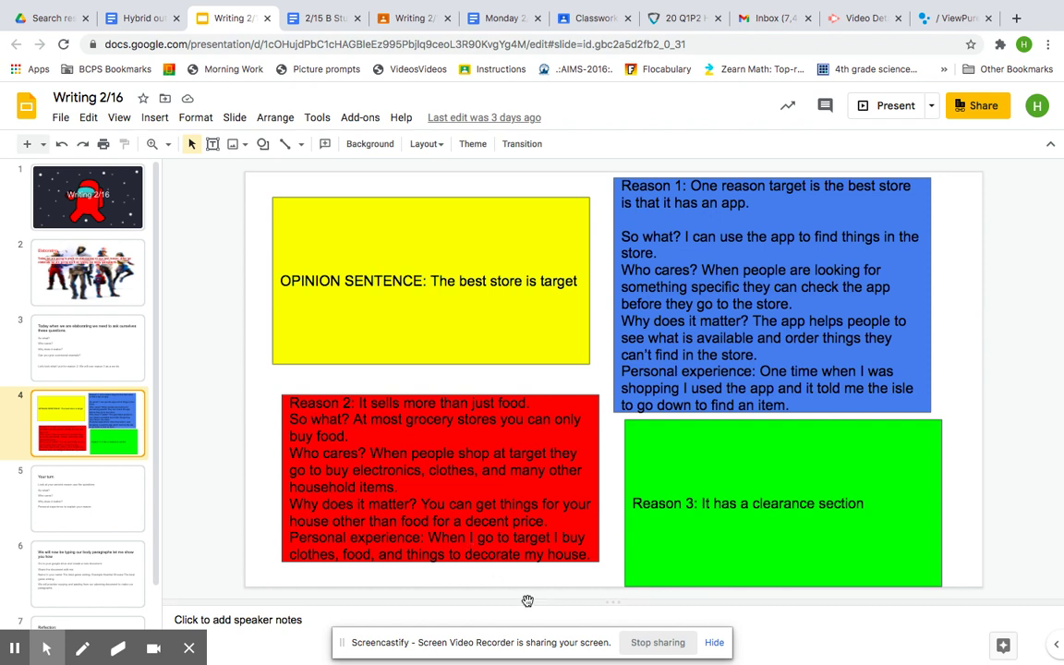
click(56, 503)
scroll(74, 512, down, 1)
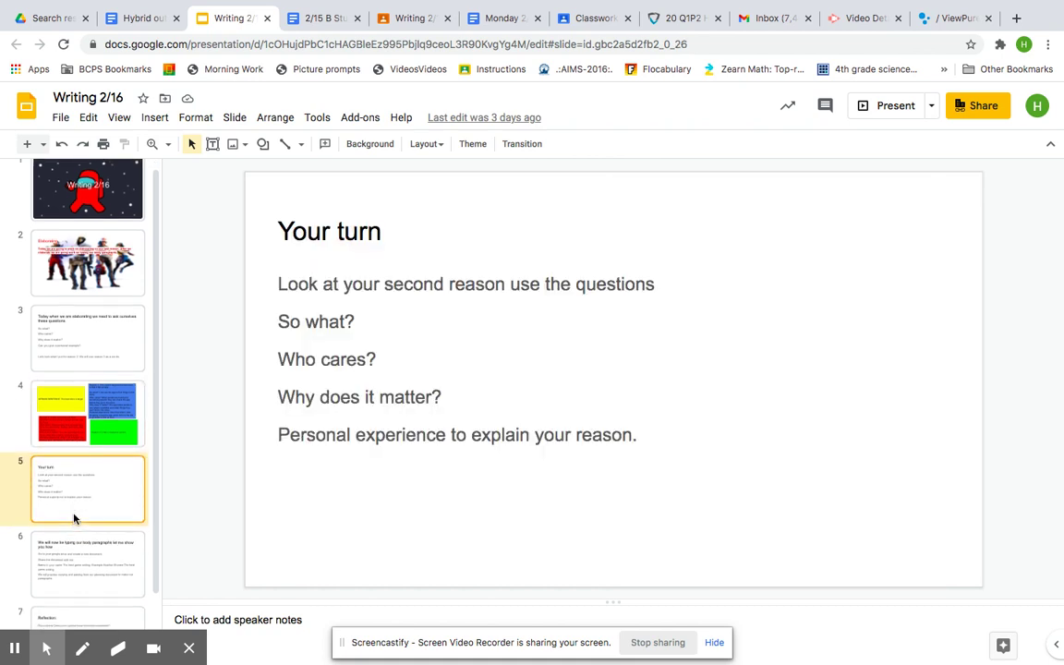
click(81, 397)
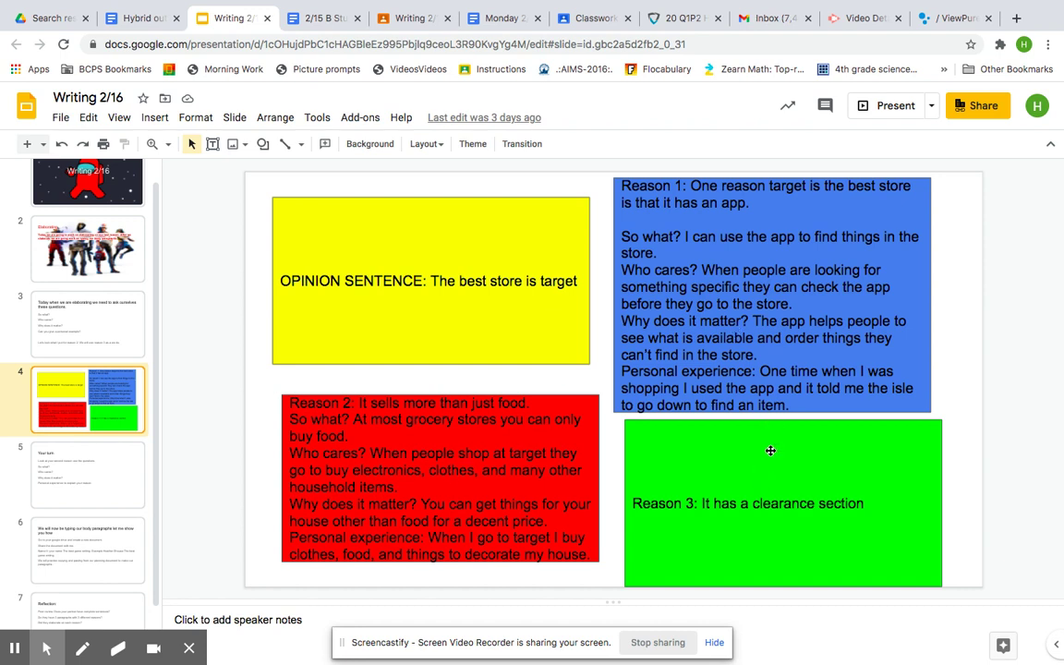
click(354, 436)
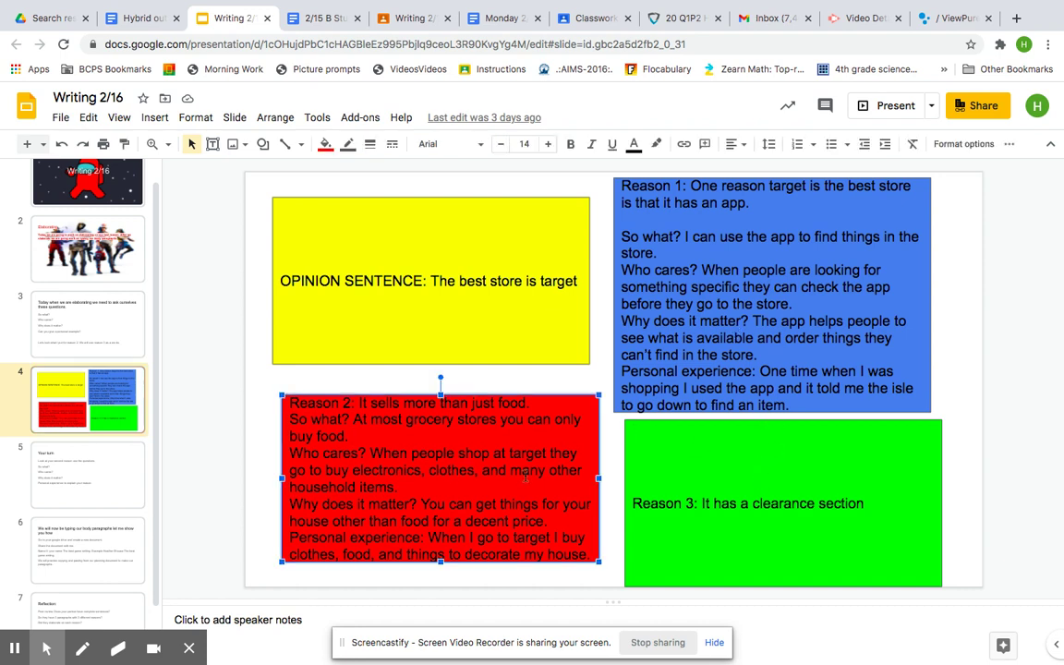
click(99, 475)
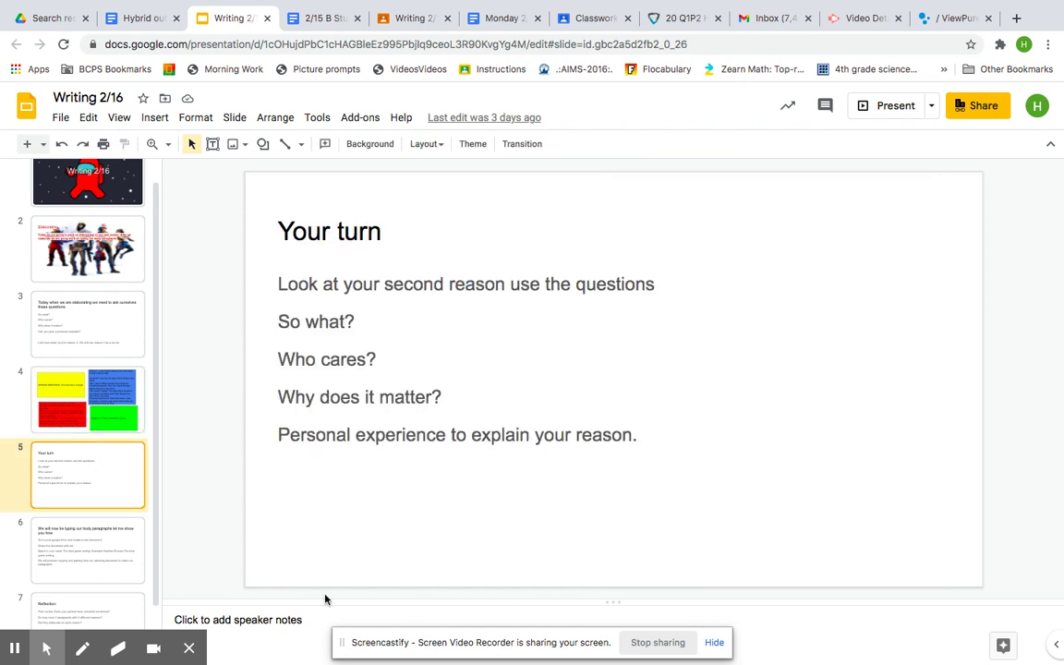
click(71, 560)
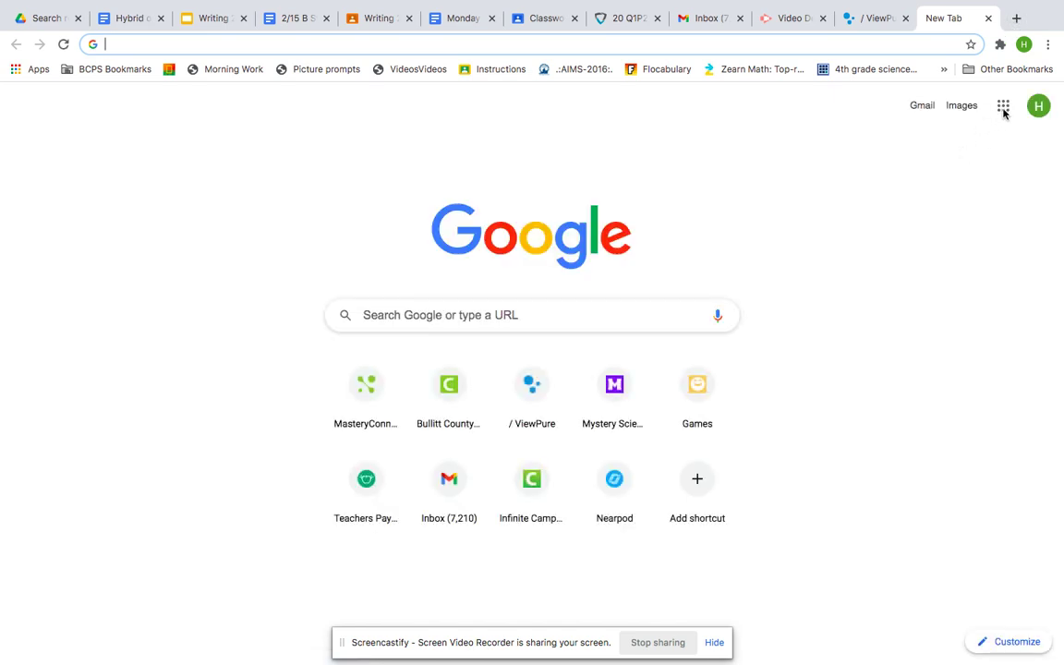
- Launch Google Drive from the Google apps grid
click(1003, 107)
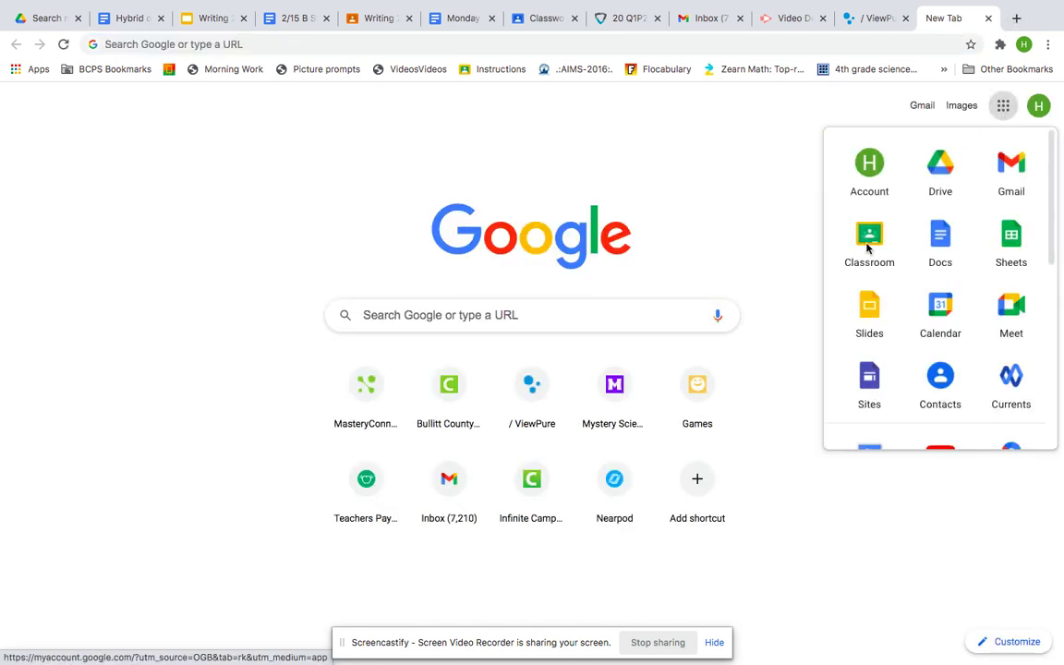
click(943, 181)
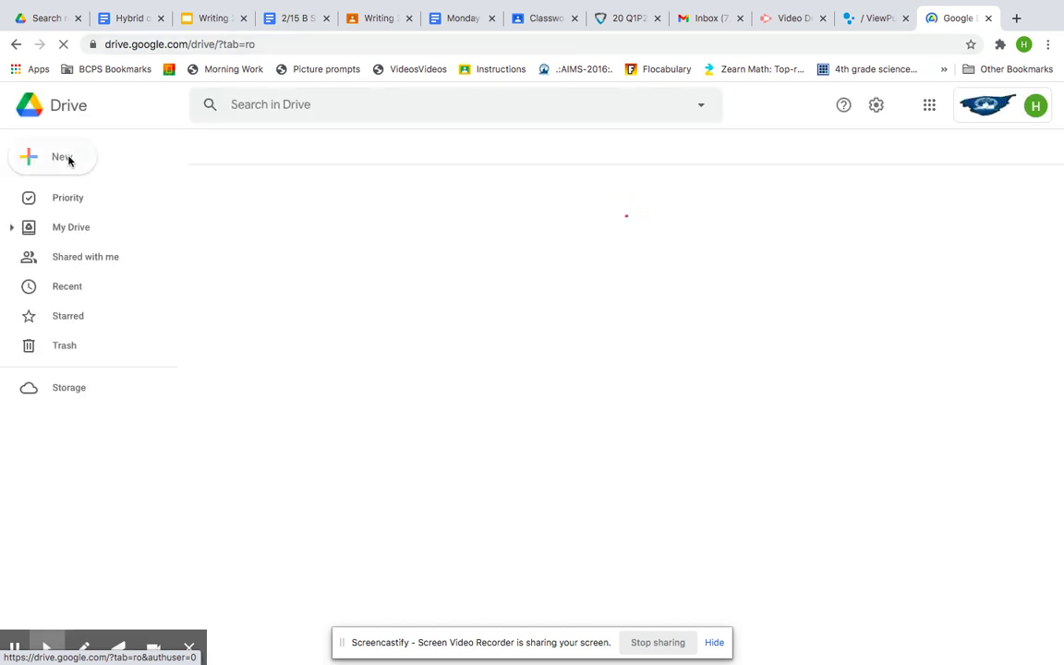
- Create a blank Google Docs document from New in My Drive
click(69, 160)
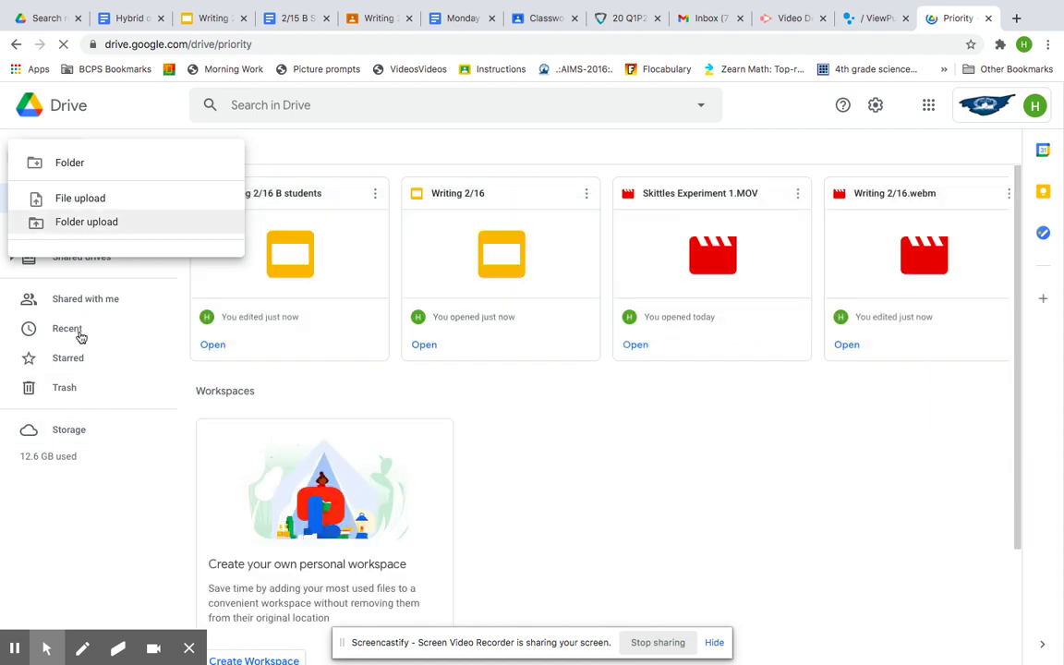
click(82, 475)
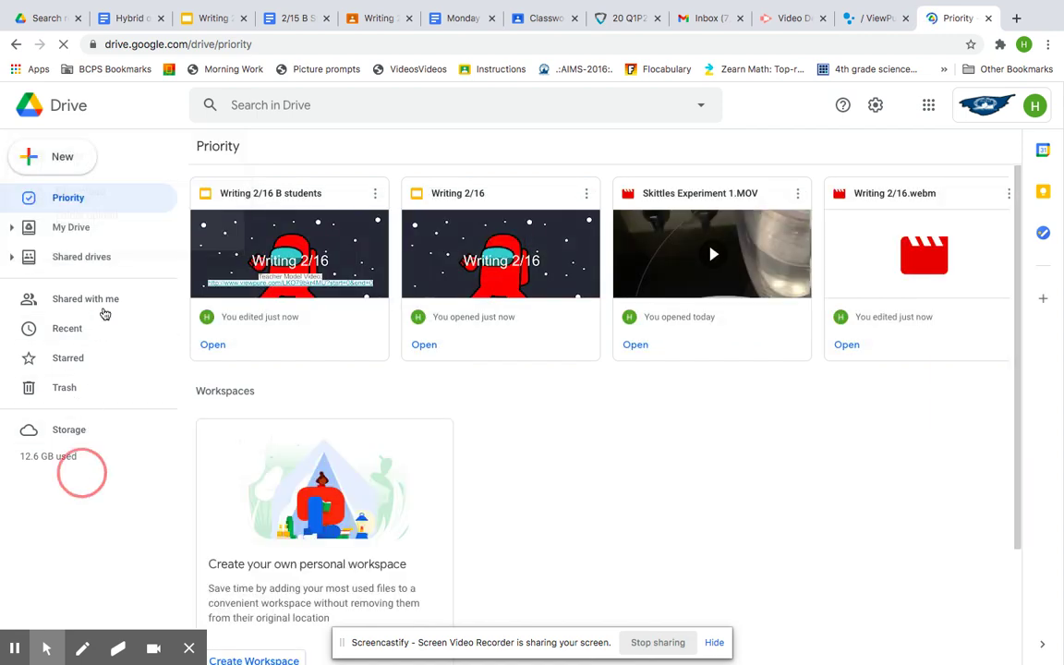
click(79, 227)
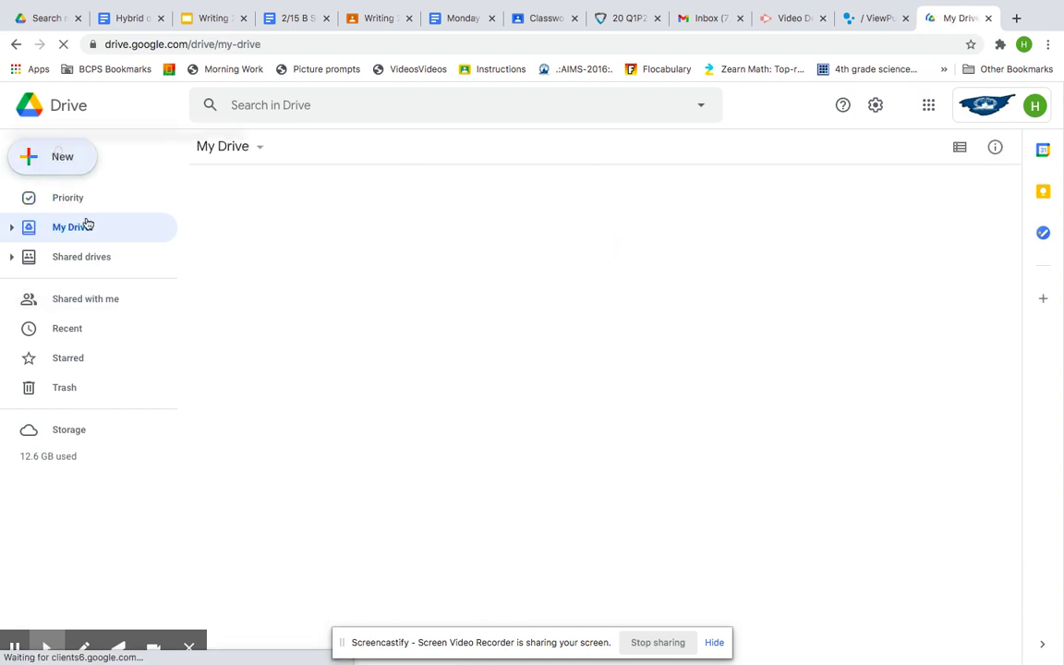
click(59, 154)
click(64, 163)
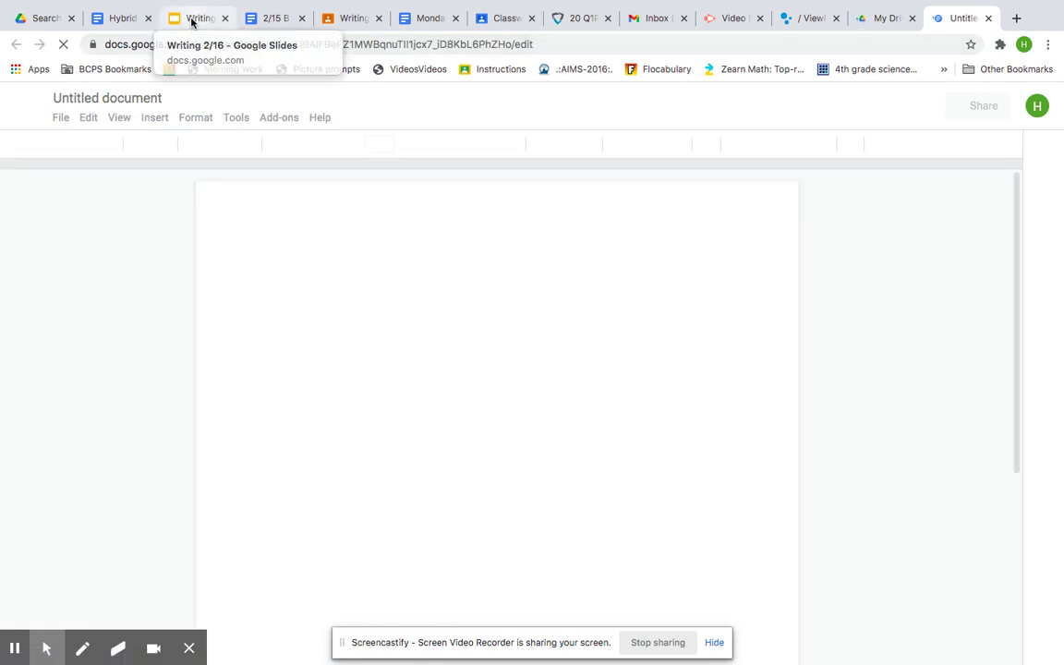
- Retitle the untitled document as the student's name followed by 'The best game writing'
click(192, 20)
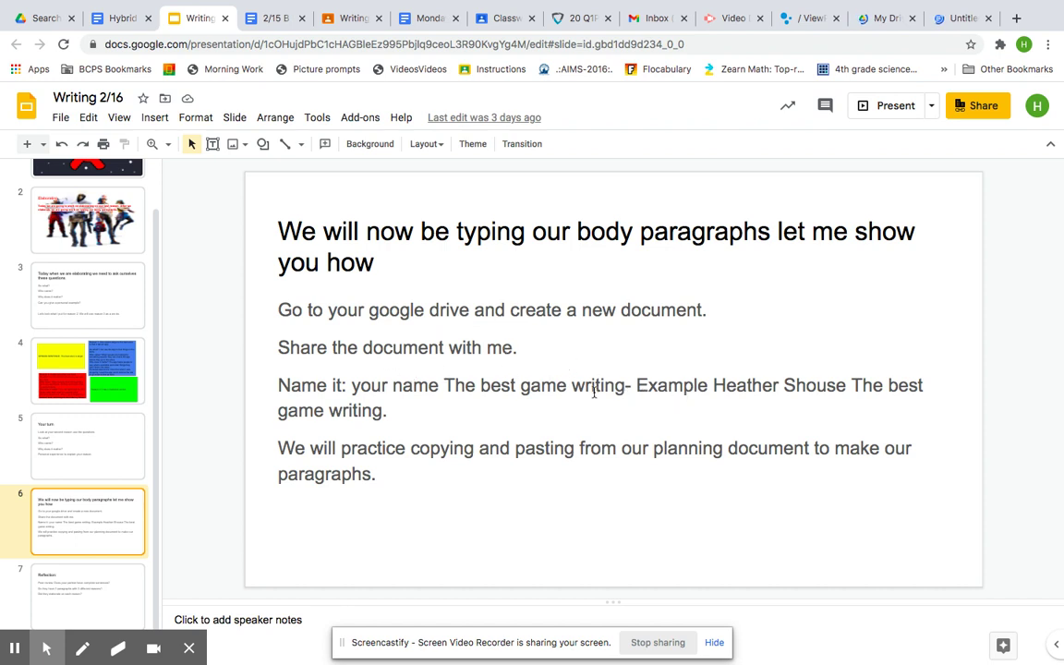
click(960, 17)
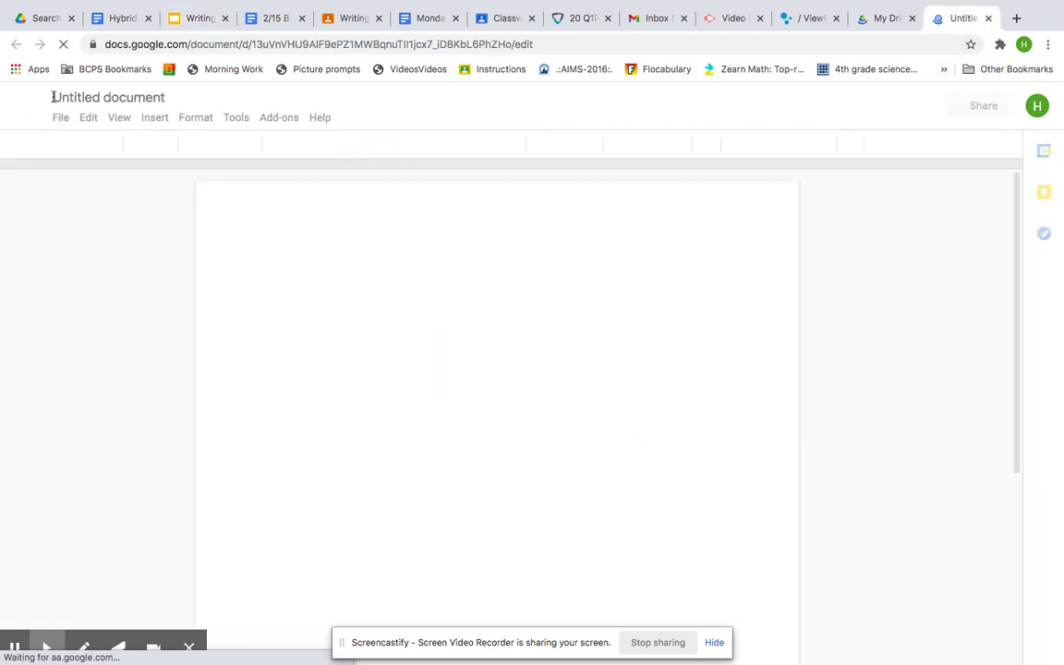
drag(51, 93, 171, 96)
click(170, 99)
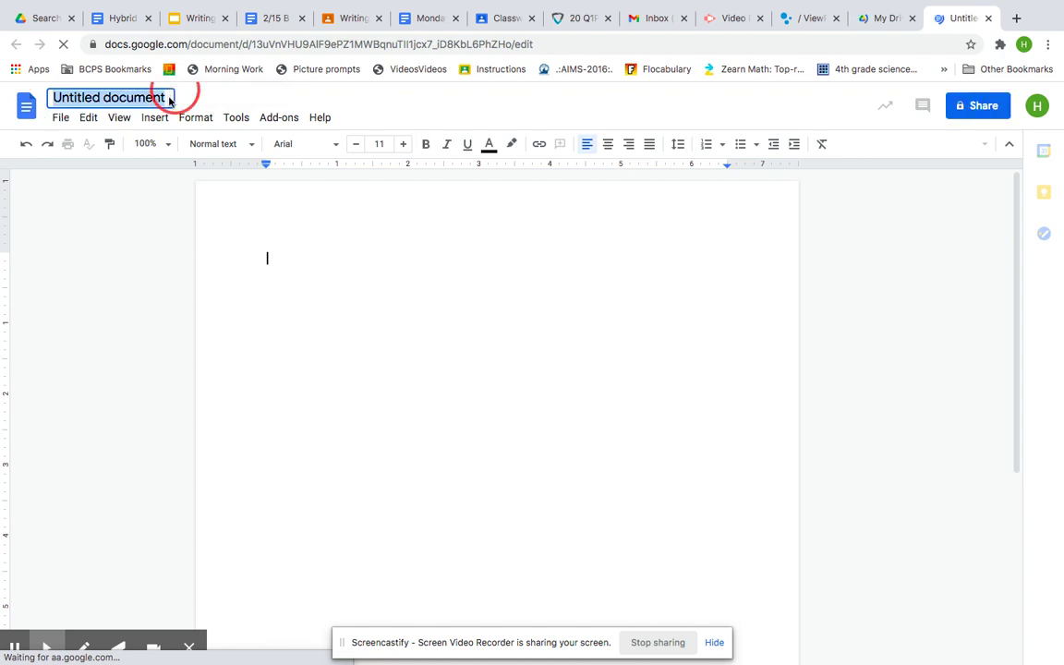
text(House)
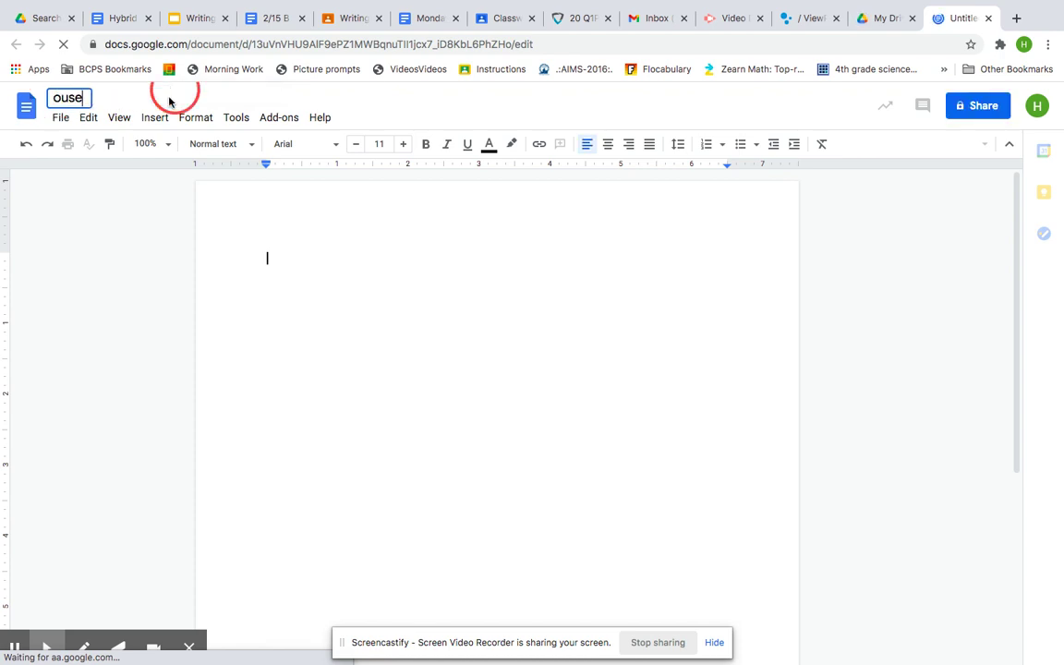
key(BackSpace)
key(BackSpace)
key(BackSpace)
key(BackSpace)
key(BackSpace)
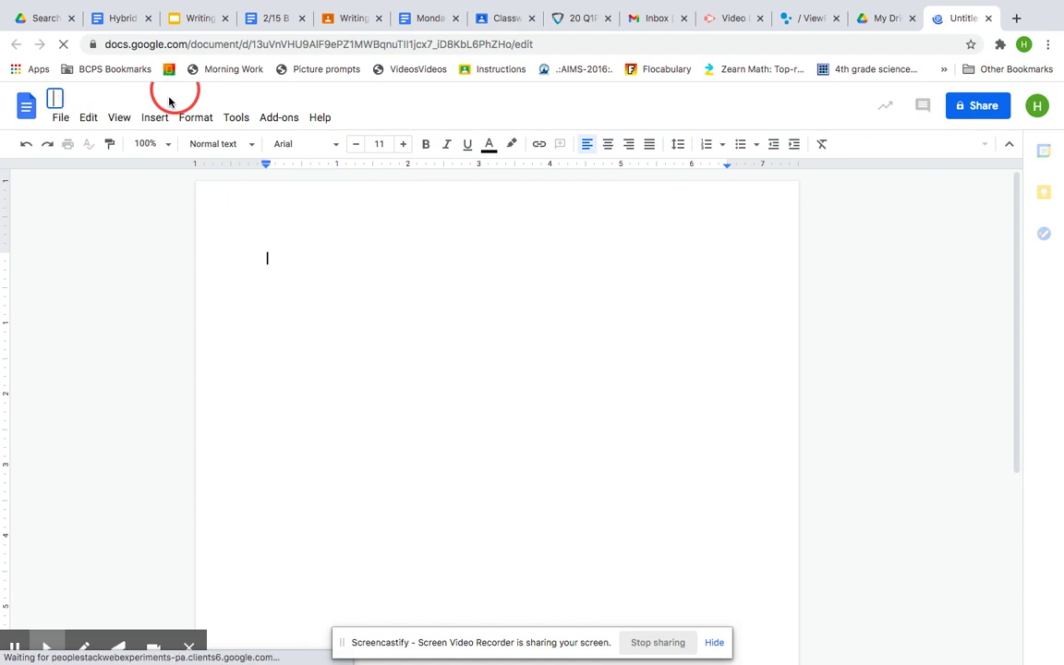
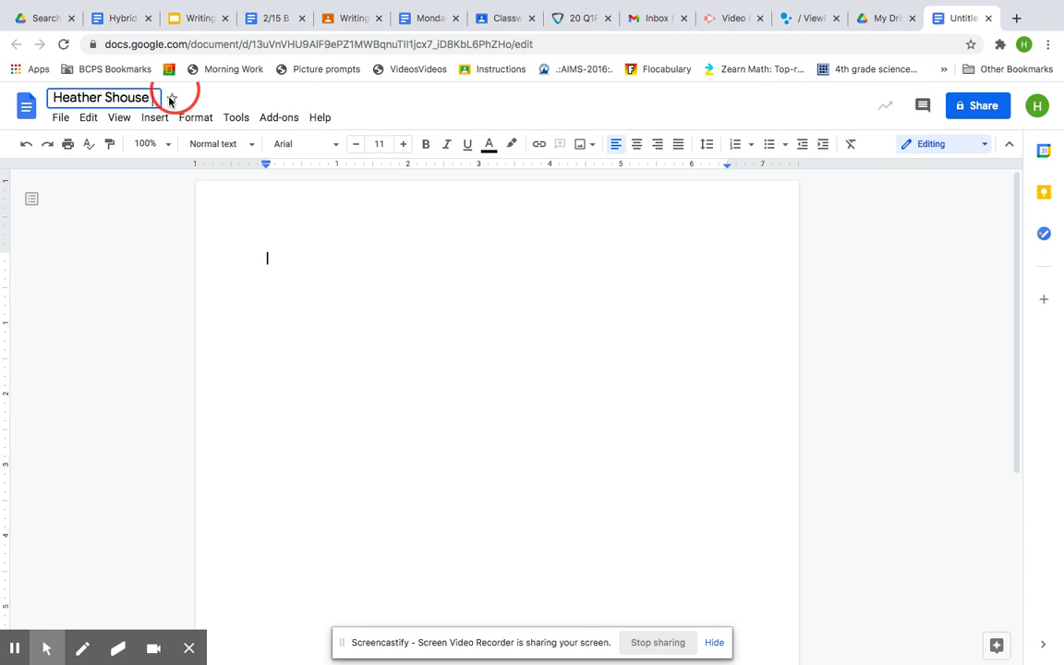
text( The bes)
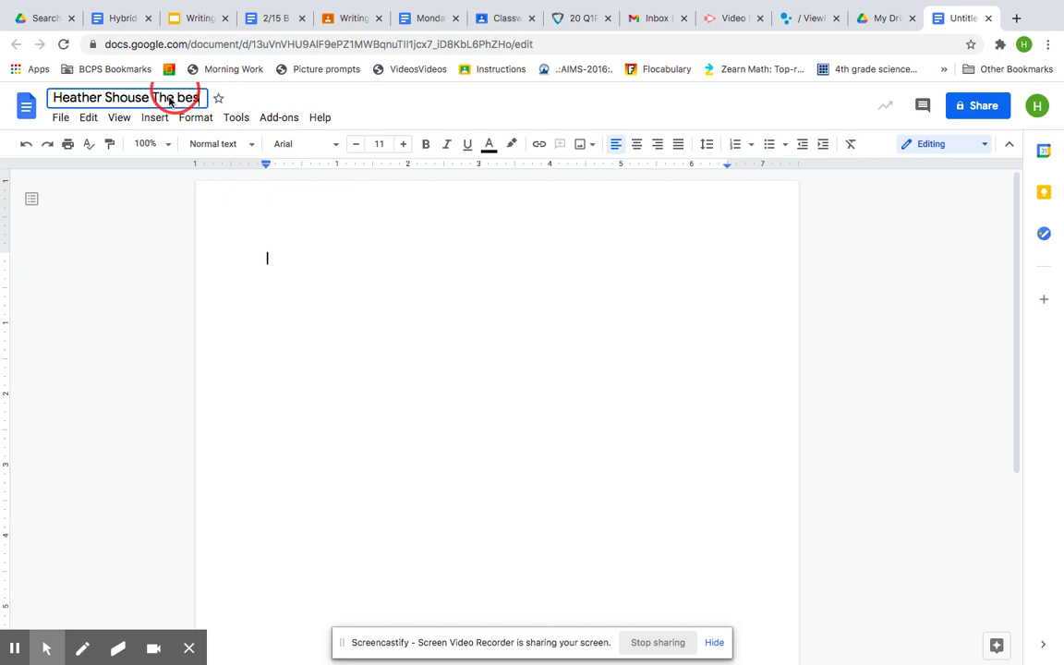
text(t game w)
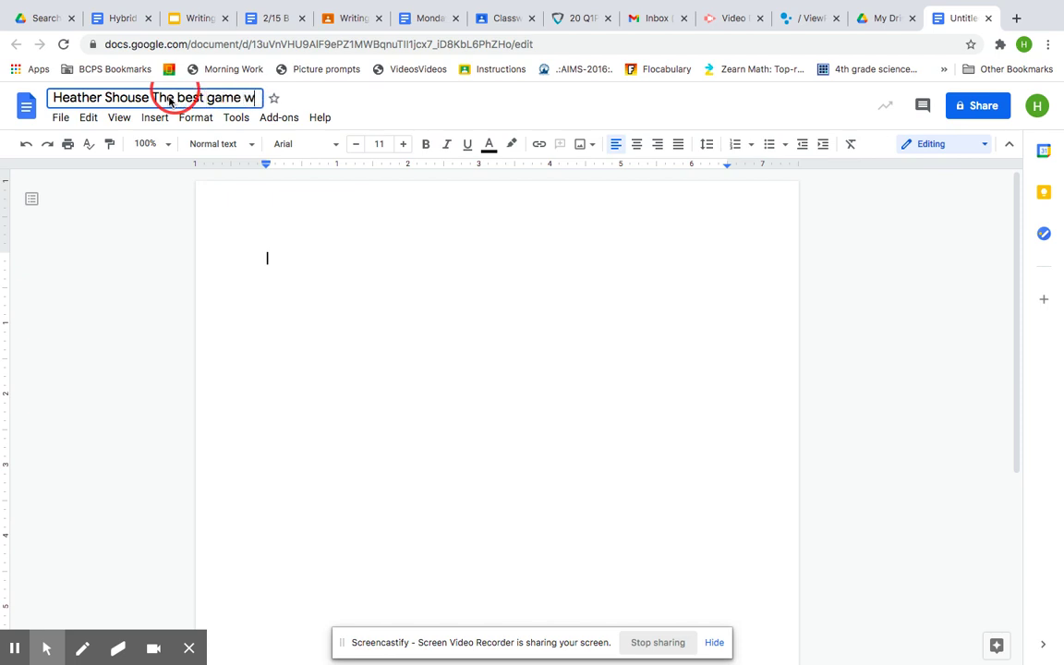
text(riting)
click(378, 370)
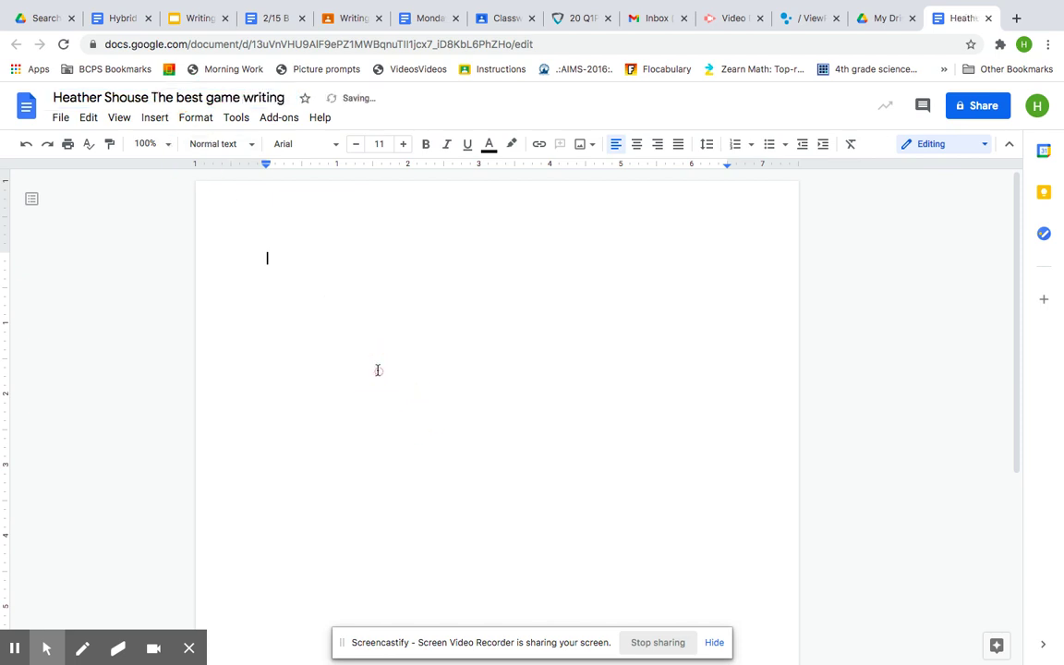
- Close the Share dialog without adding anyone, then return to the Writing 2/16 slides
click(972, 115)
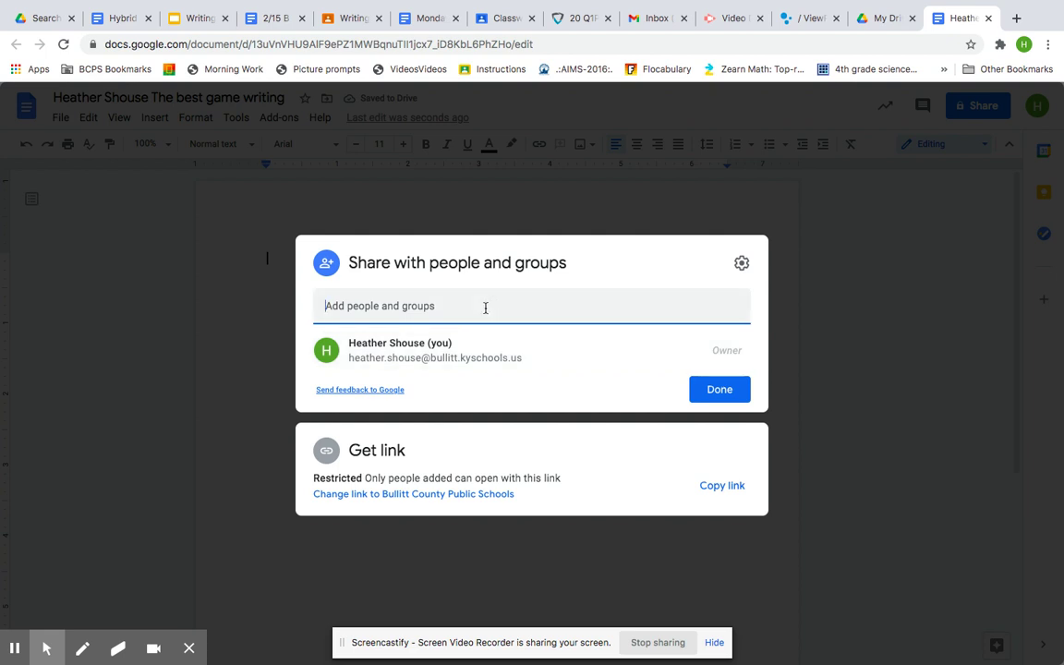
text(heather)
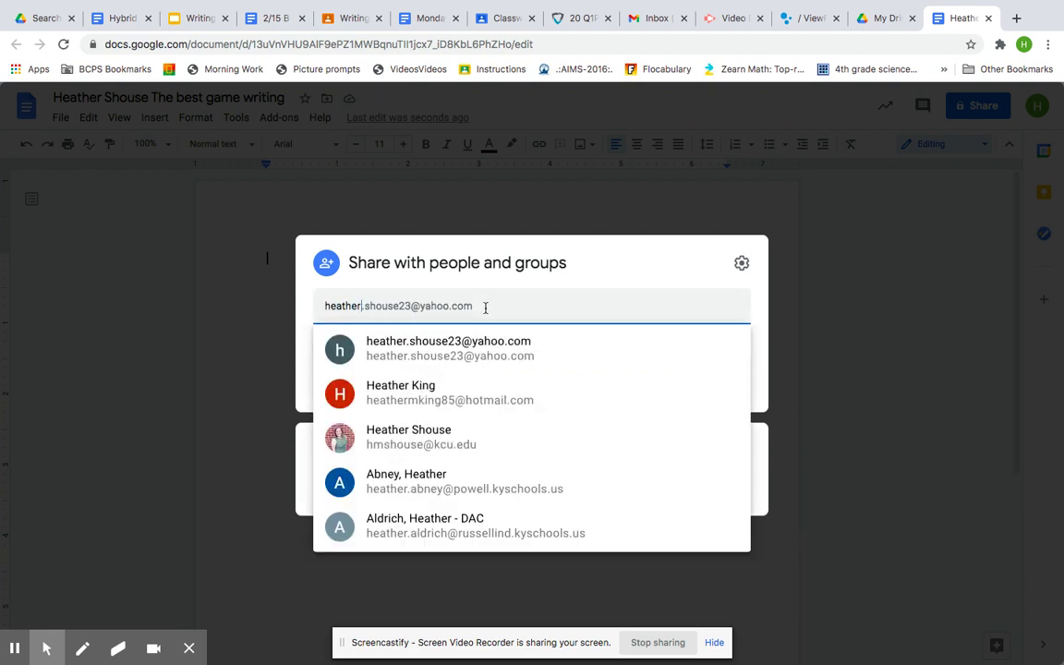
key(BackSpace)
key(BackSpace)
key(BackSpace)
key(BackSpace)
key(BackSpace)
key(BackSpace)
key(BackSpace)
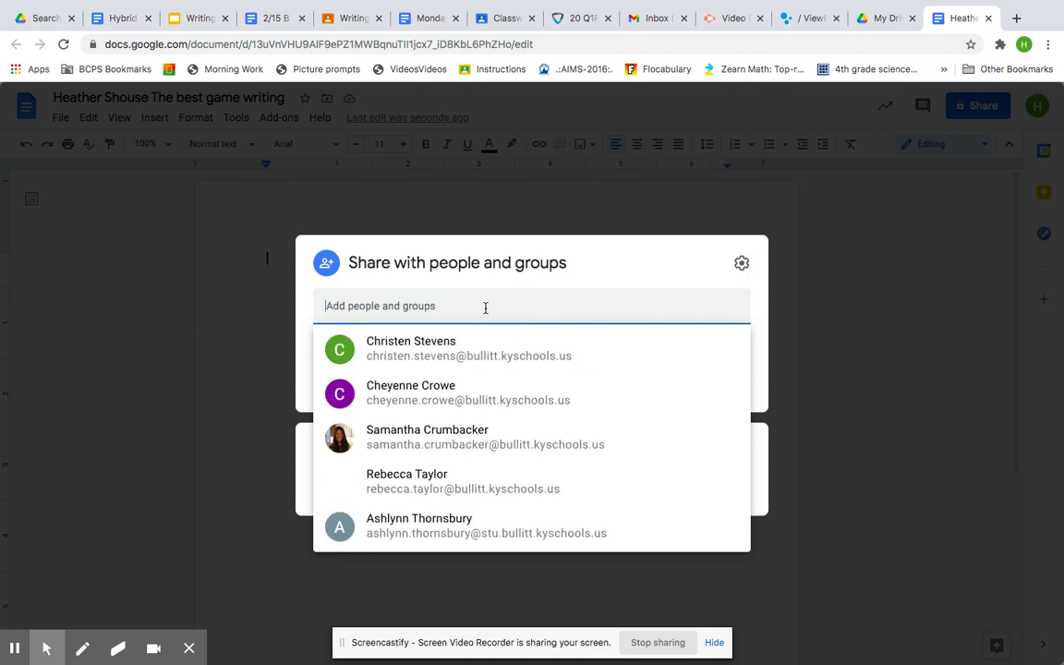
click(736, 227)
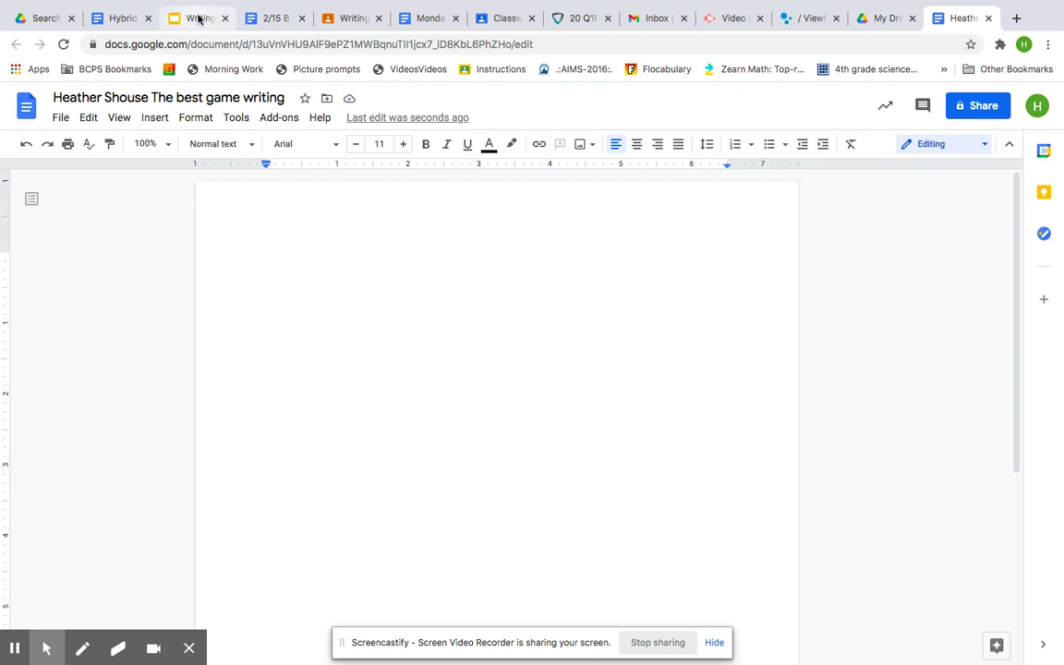
click(199, 20)
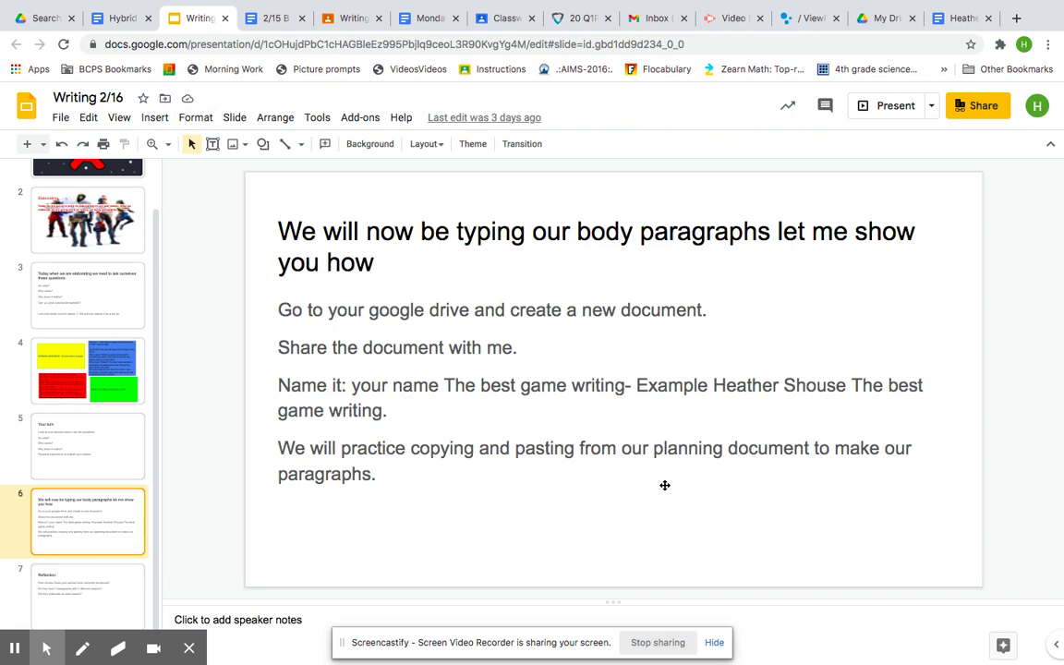
- Copy all the text in the blue Reason 1 box on slide 4, then return to the document
click(101, 370)
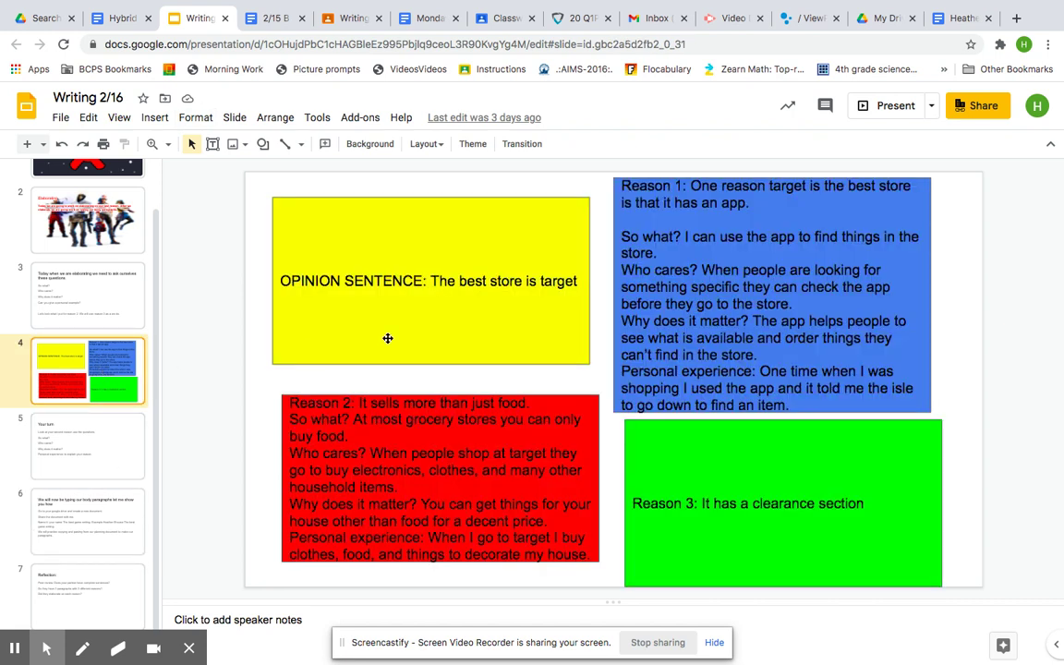
click(691, 200)
click(751, 215)
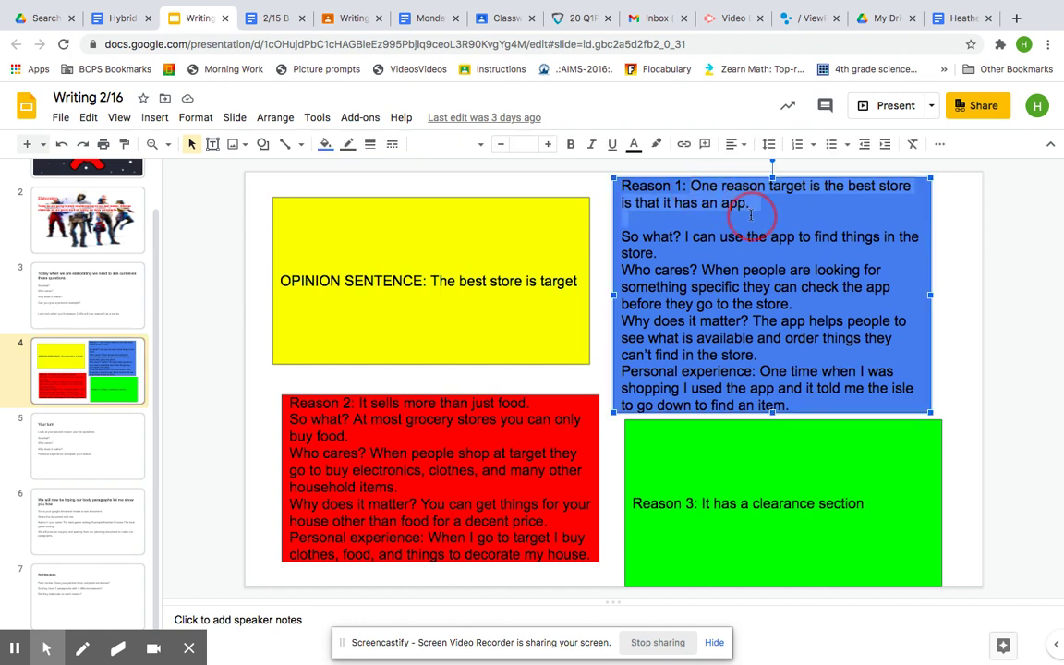
drag(751, 214, 792, 406)
key(ctrl+c)
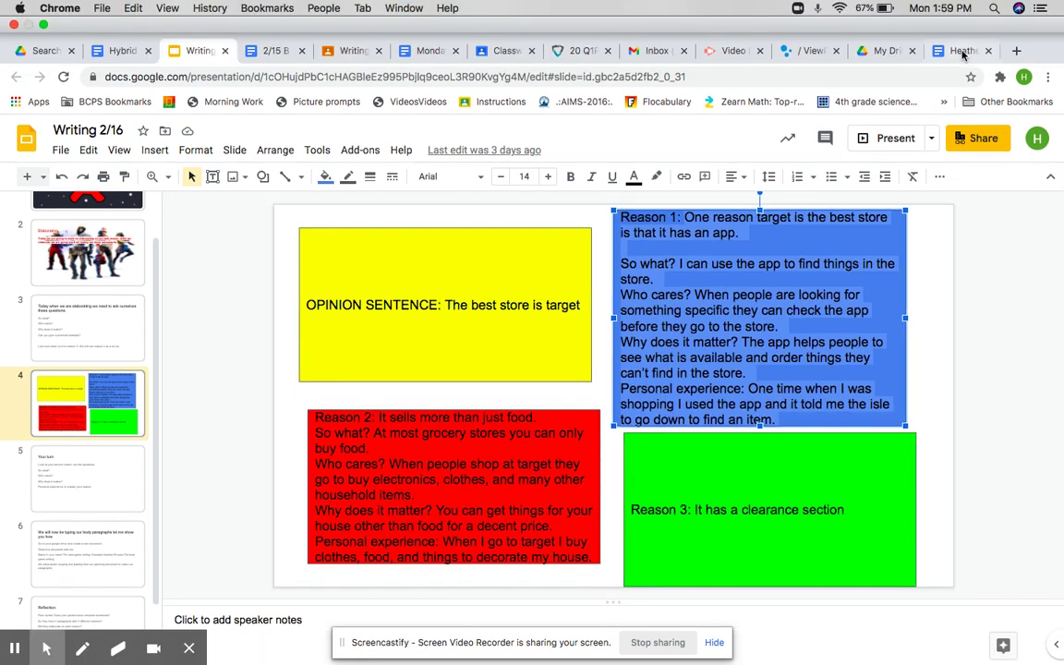
click(960, 51)
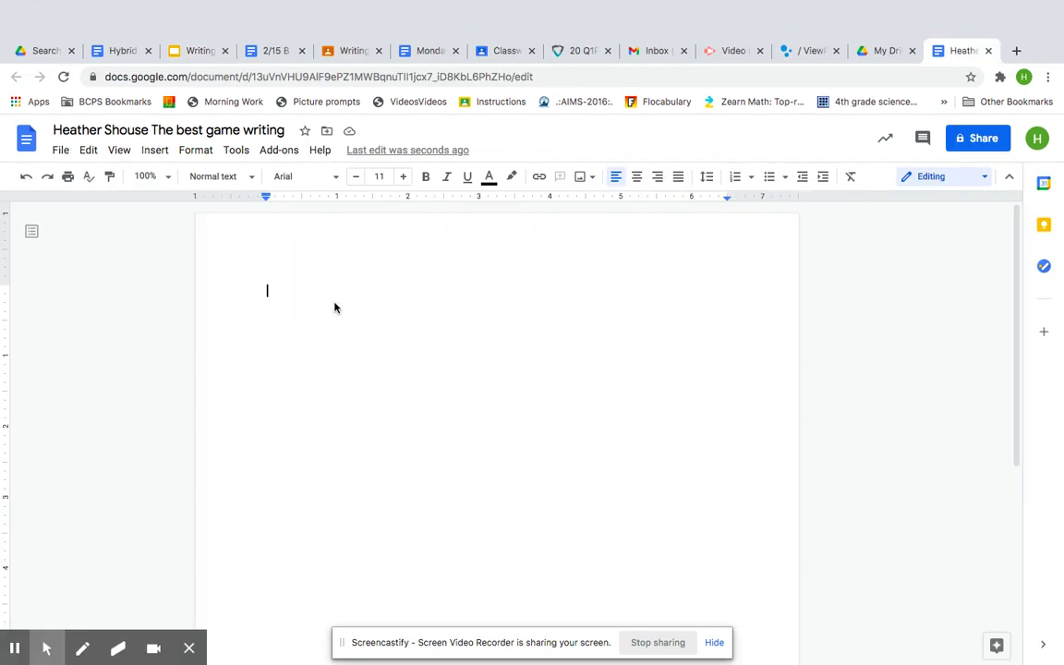
- Paste the Reason 1 notes and capitalise 'target' to 'Target'
key(ctrl+v)
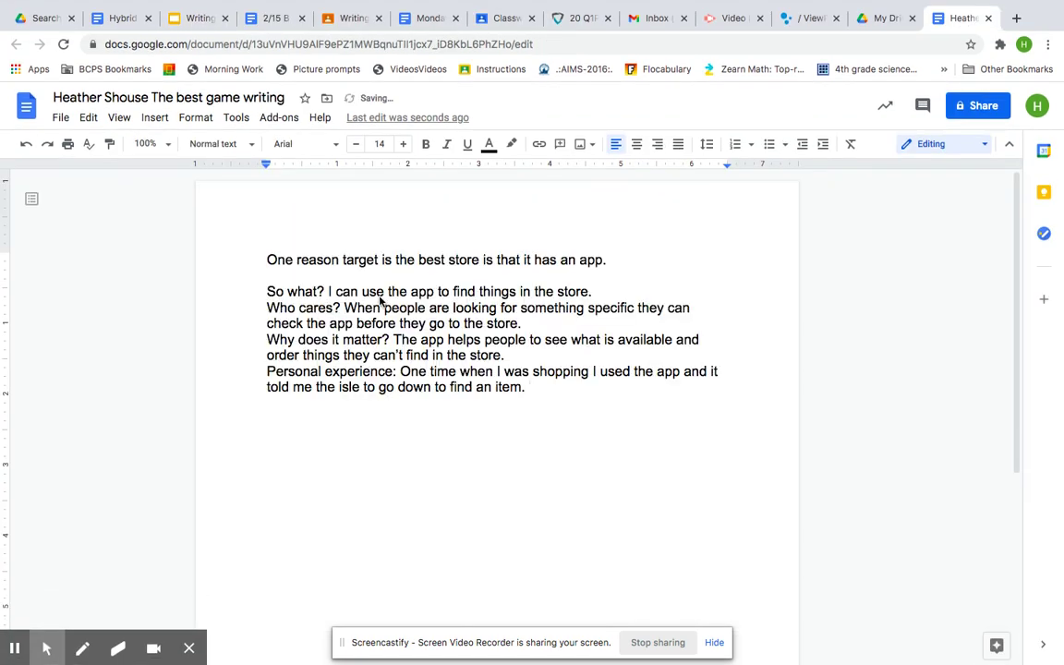
click(353, 260)
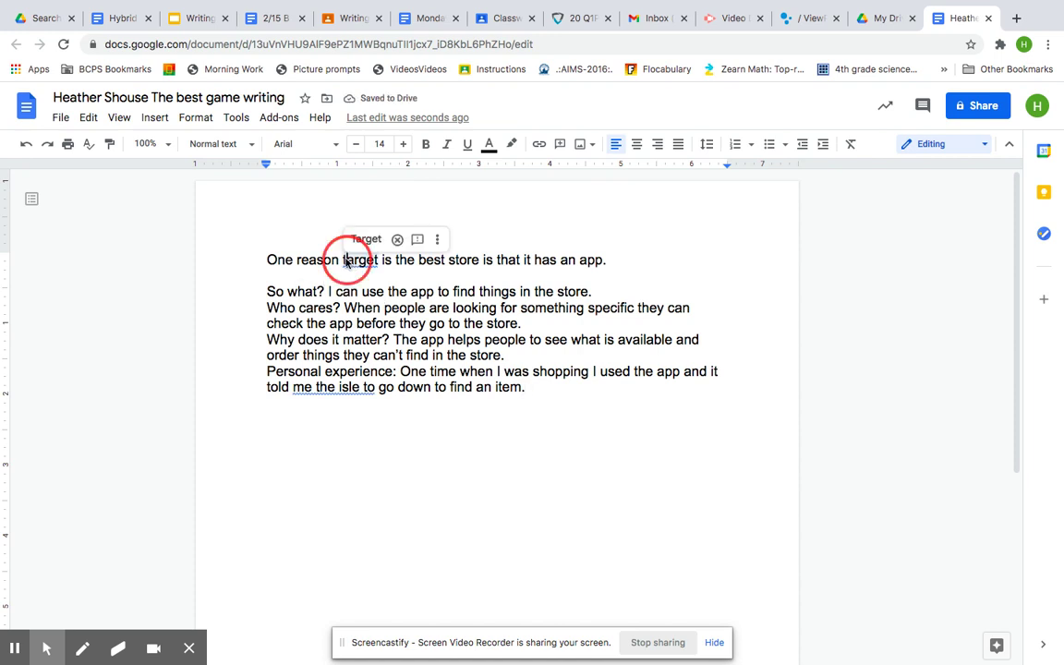
key(BackSpace)
key(BackSpace)
text(Ta)
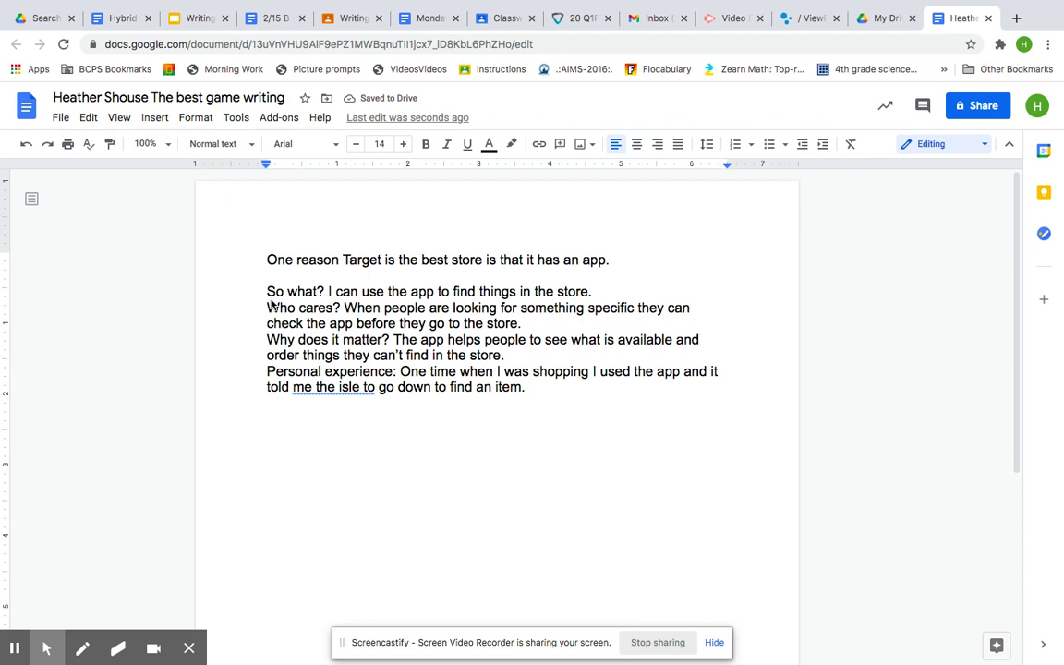
- Delete the 'So what?', 'Who cares?', 'Why does it matter?' and 'Personal experience:' prompts, joining the sentences
click(267, 291)
drag(321, 292, 261, 291)
key(BackSpace)
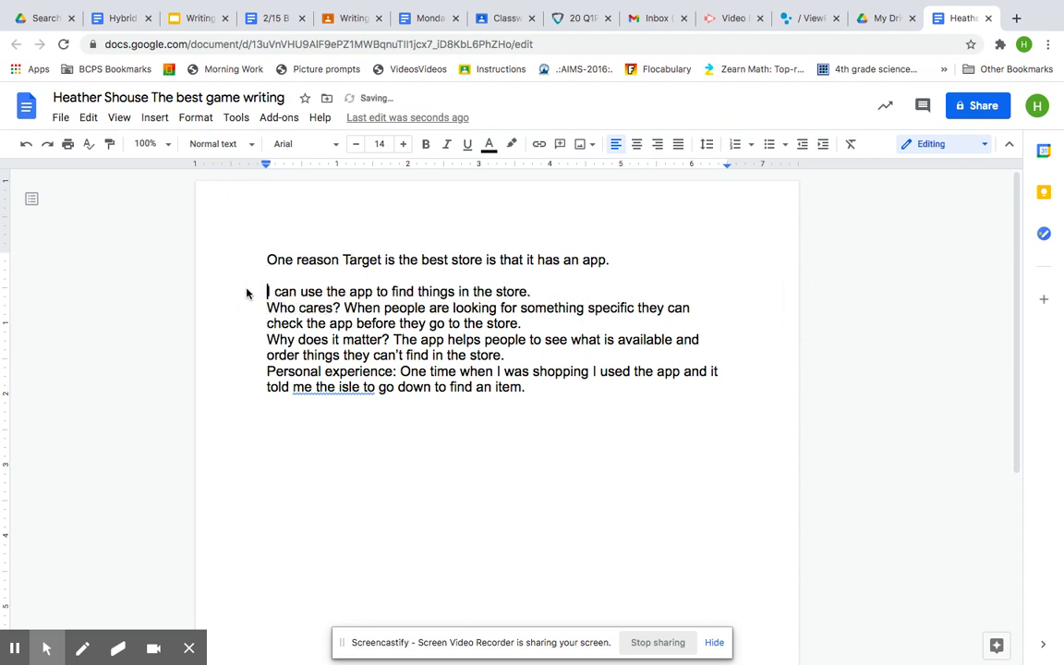
key(BackSpace)
key(BackSpace)
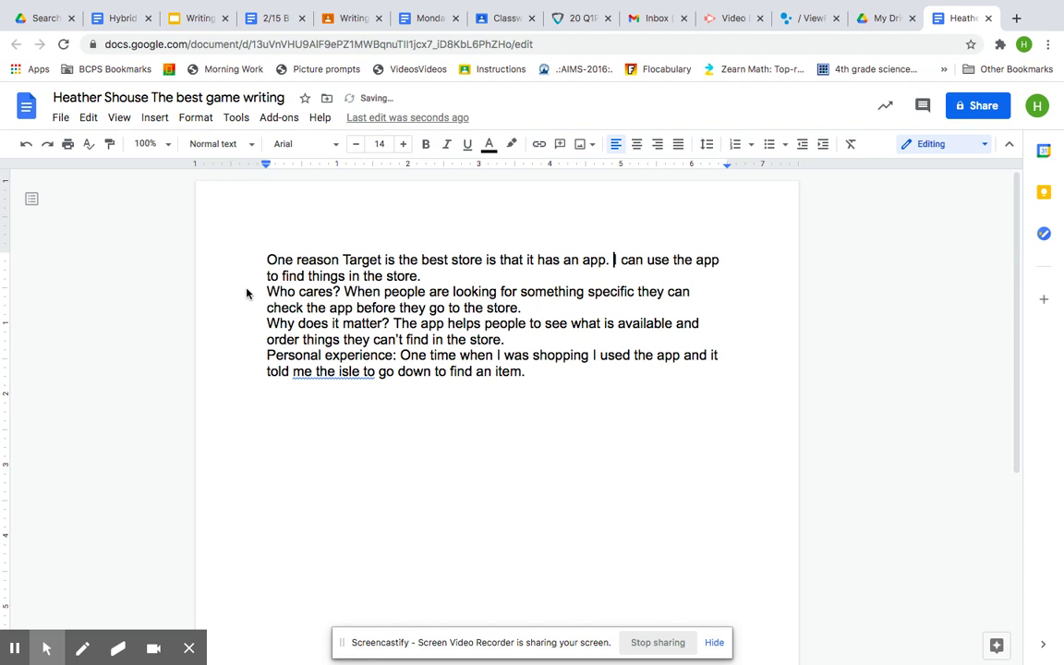
click(339, 294)
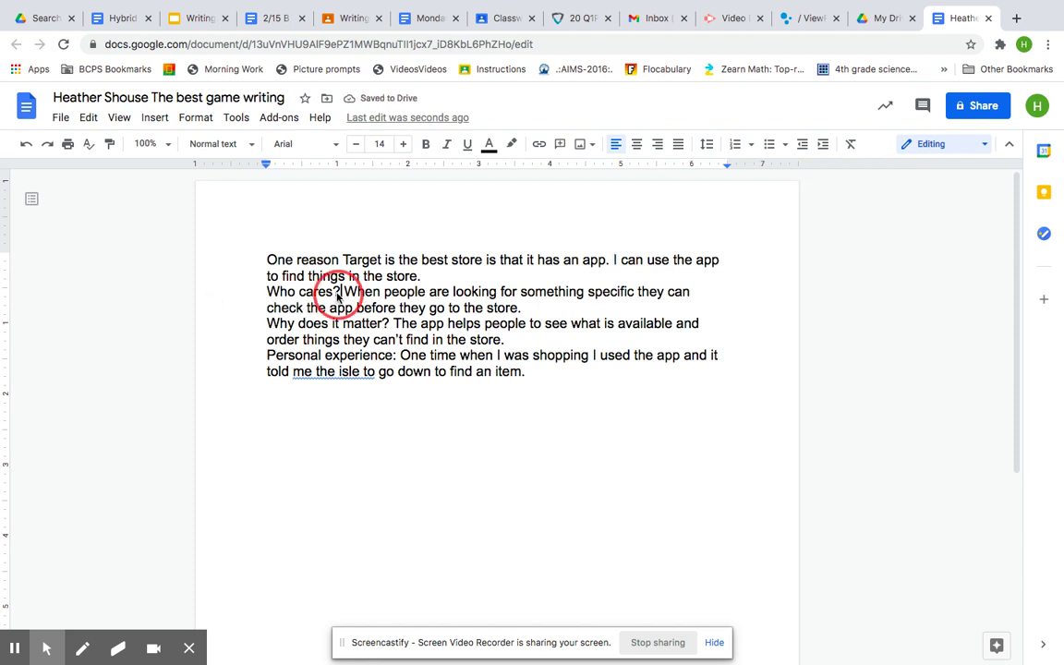
drag(338, 294, 258, 295)
key(BackSpace)
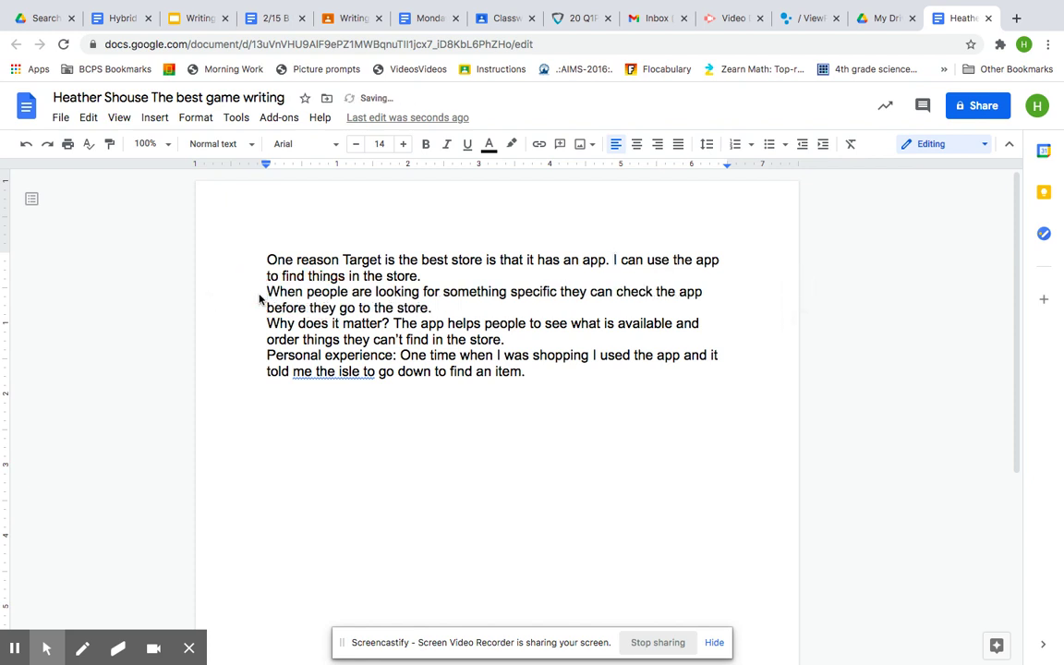
key(BackSpace)
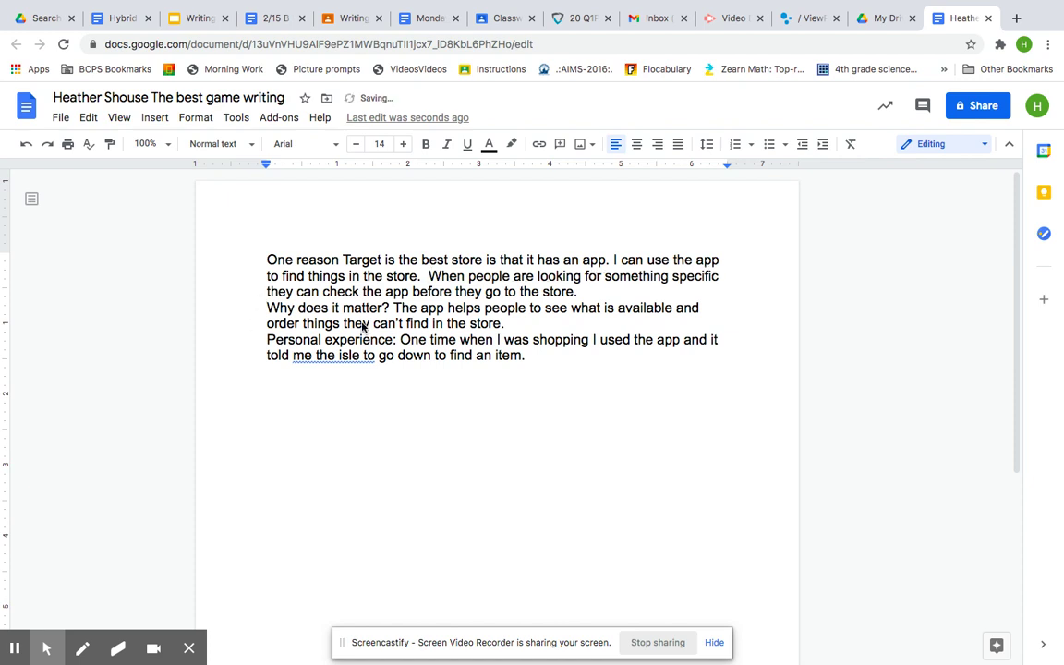
drag(393, 309, 269, 308)
key(BackSpace)
key(BackSpace)
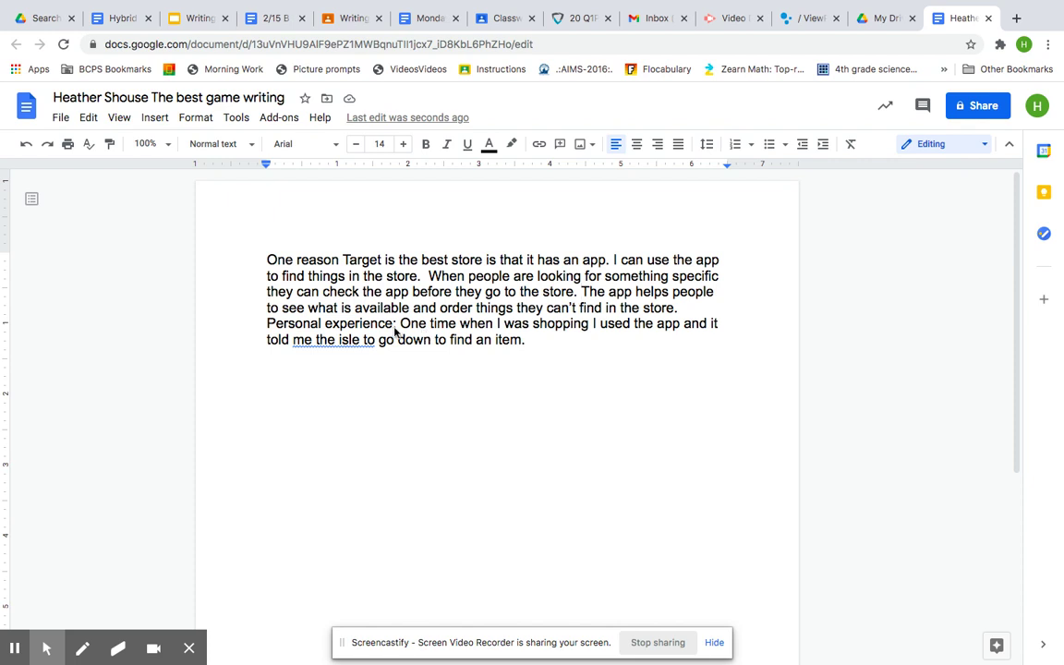
drag(398, 324, 256, 323)
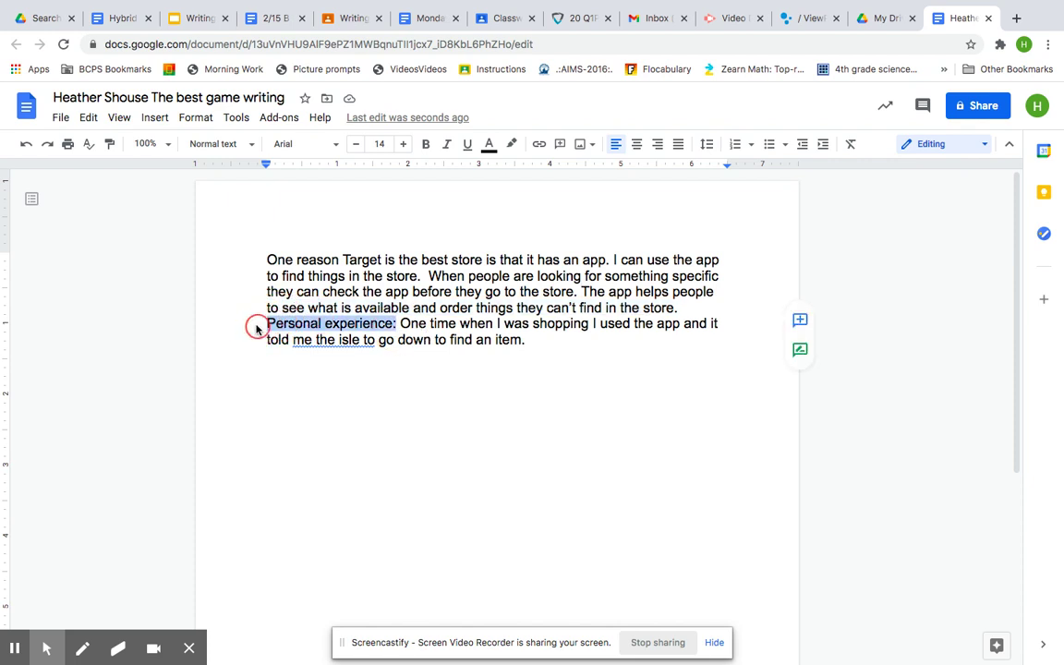
key(BackSpace)
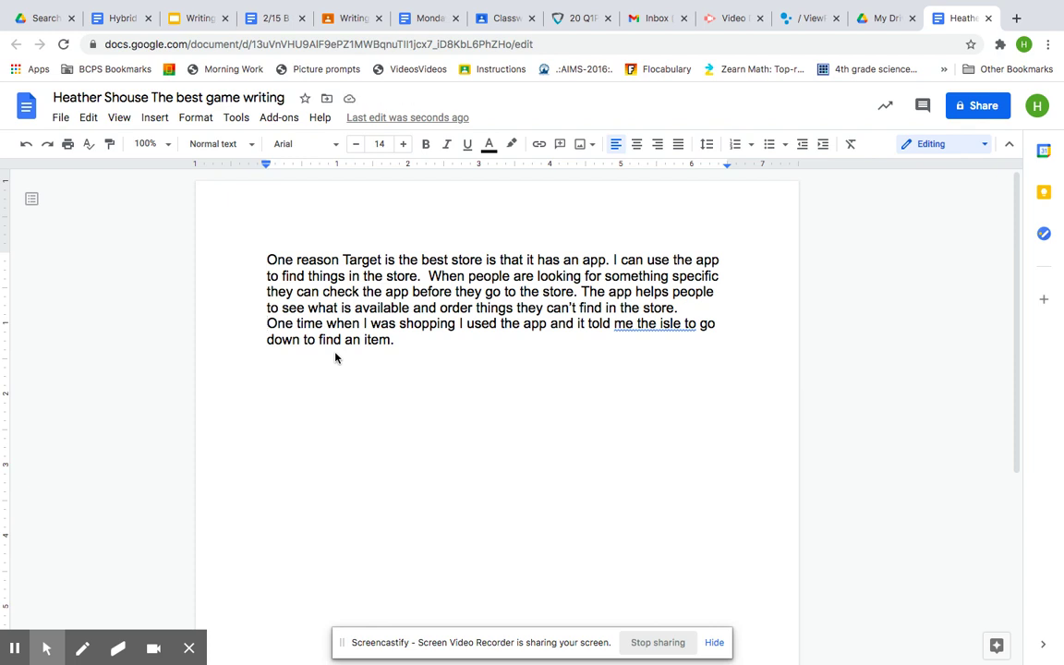
- Join the 'One time' sentence, indent the paragraph's first line, and start a new line below
click(659, 331)
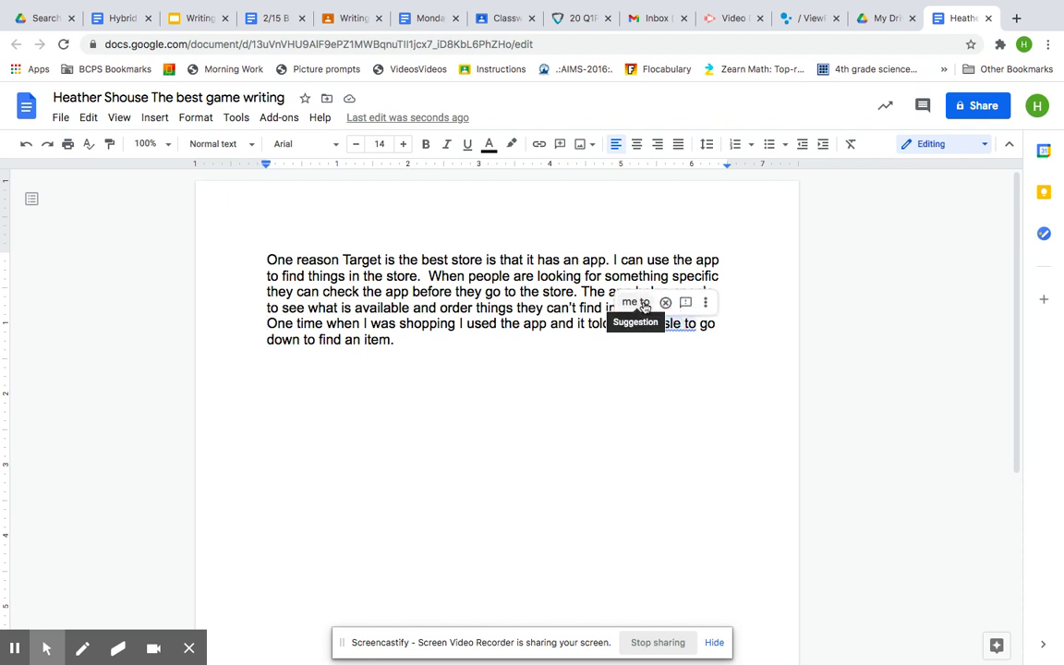
click(639, 362)
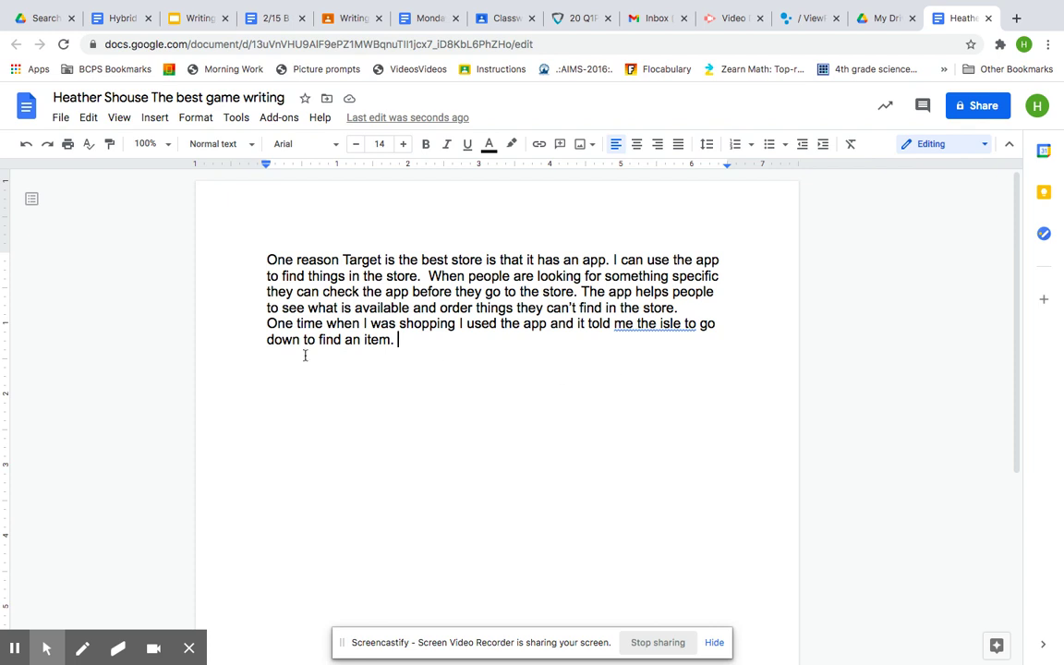
click(267, 323)
key(BackSpace)
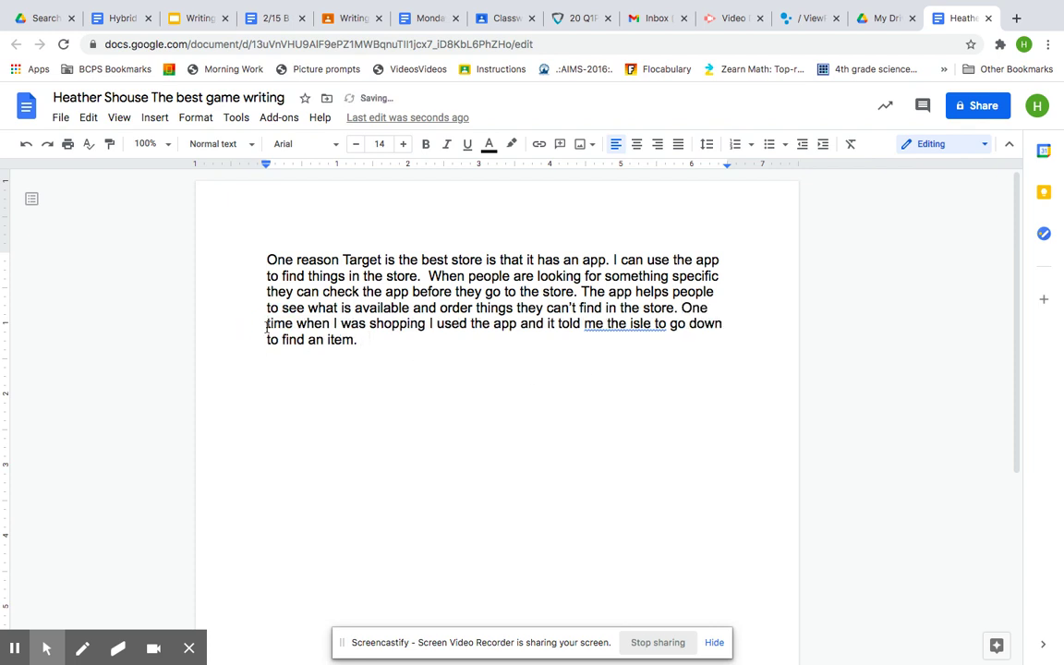
click(266, 259)
key(Tab)
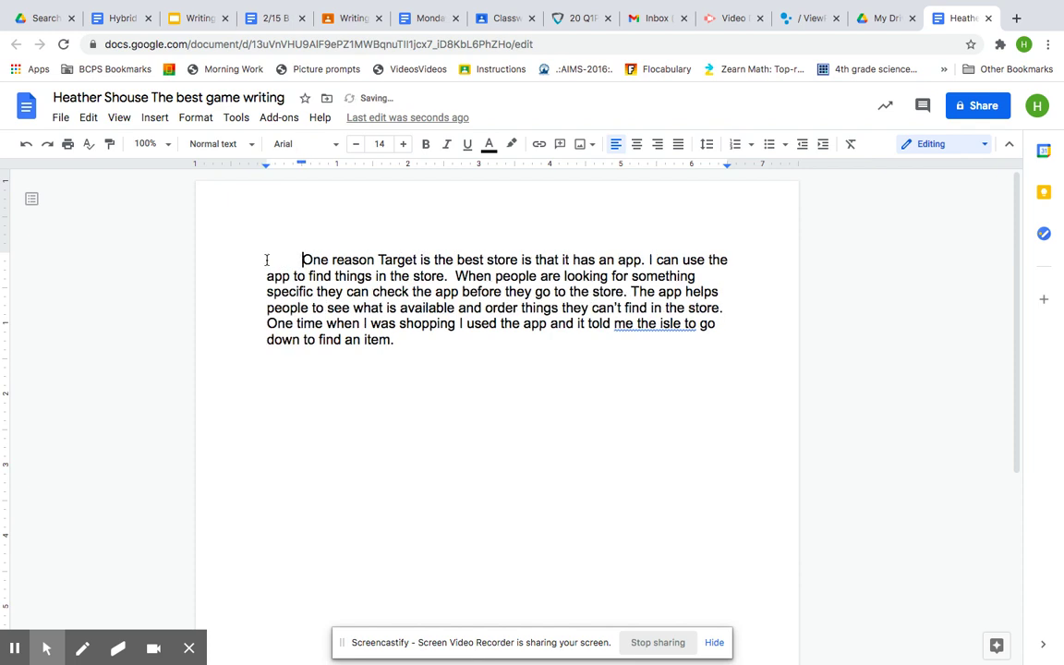
click(429, 360)
key(Return)
- Select the red Reason 2 box's notes, copy them via right-click Copy, and return to the document
click(204, 19)
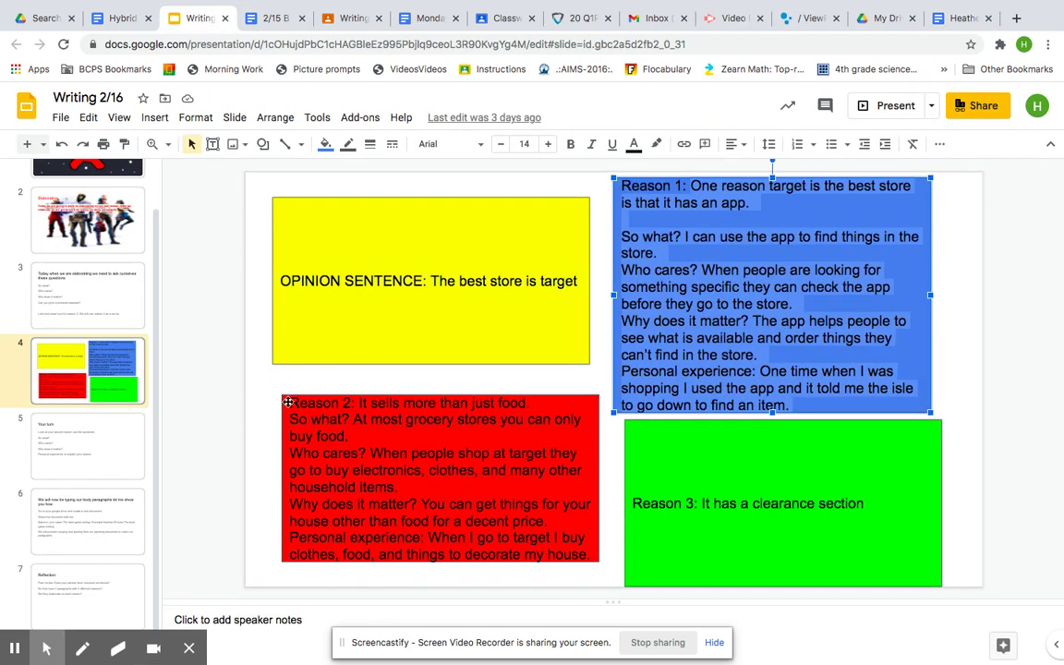
click(288, 402)
drag(288, 406, 603, 608)
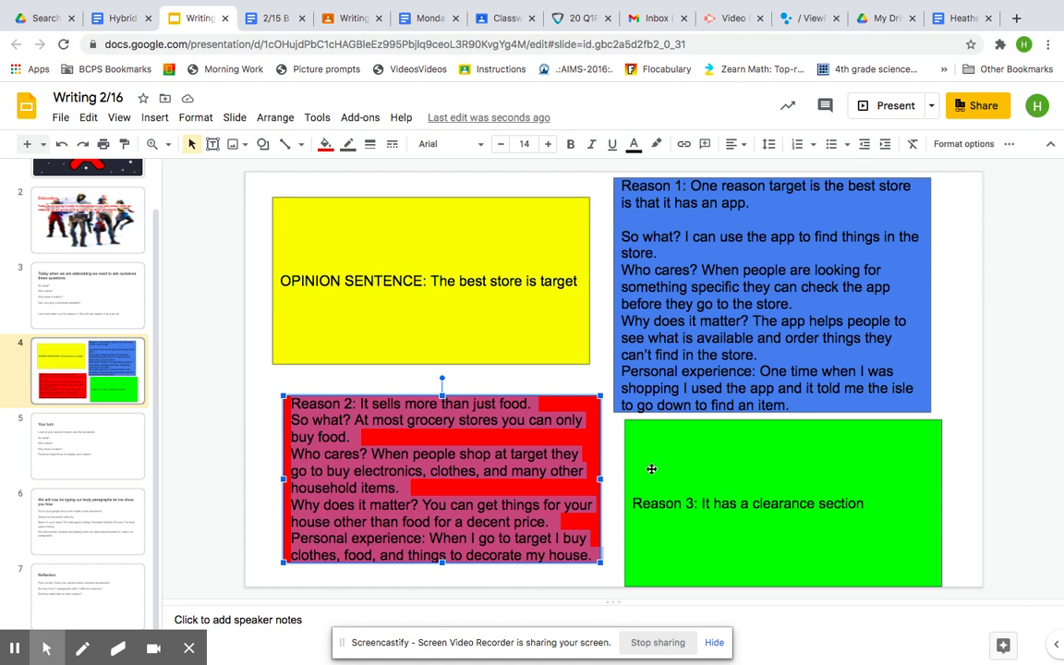
right_click(506, 489)
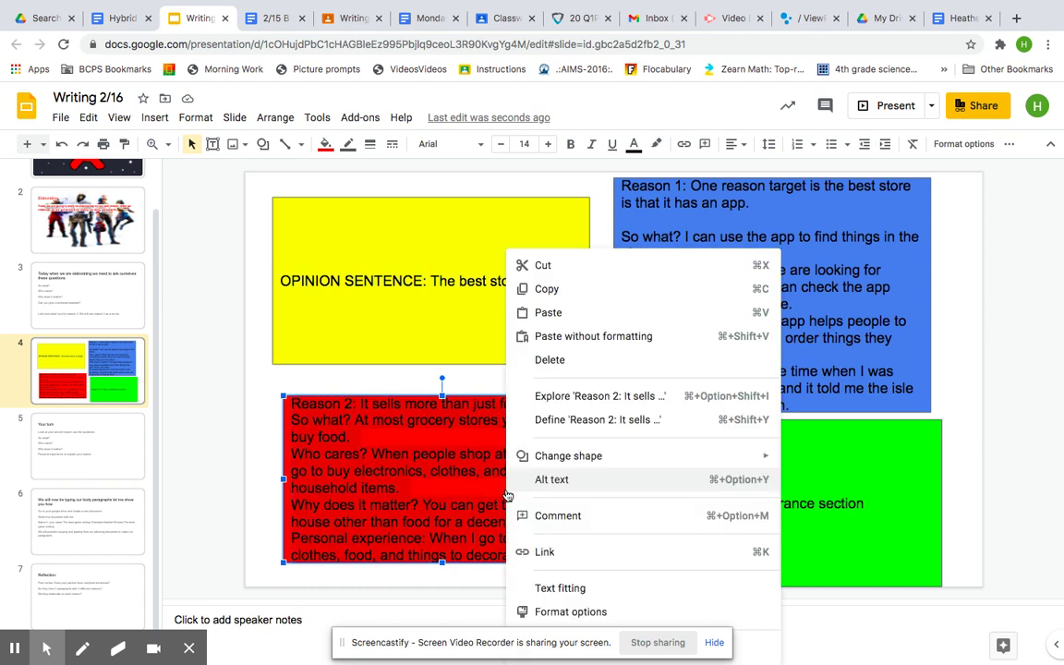
click(581, 292)
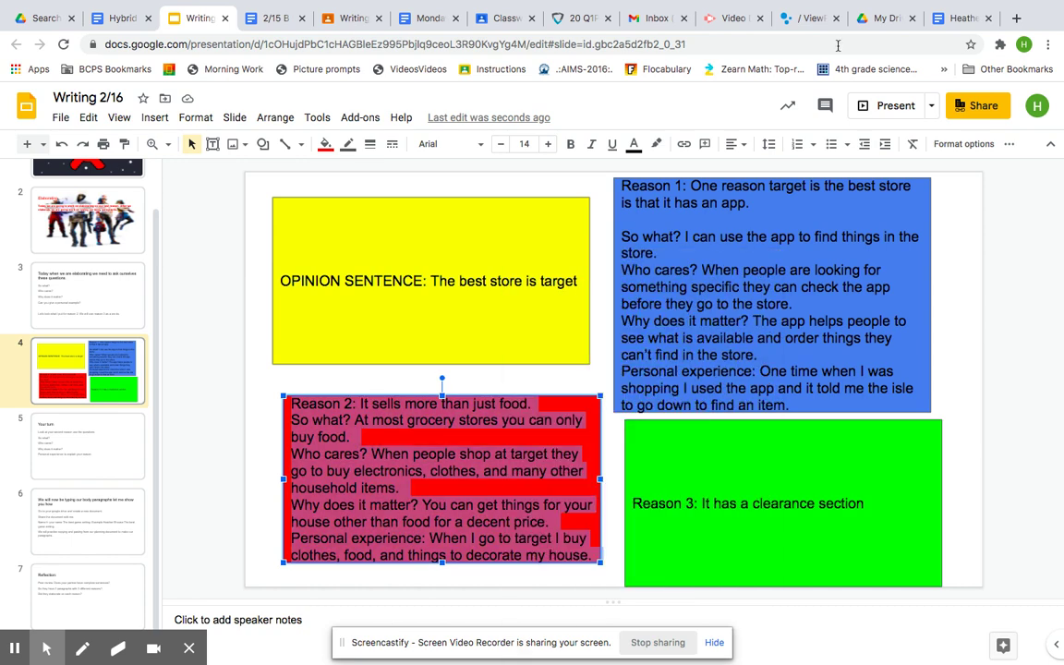
click(952, 25)
- Paste the Reason 2 notes below the first paragraph, replacing 'Reason 2:' with 'Another reason is that'
right_click(302, 380)
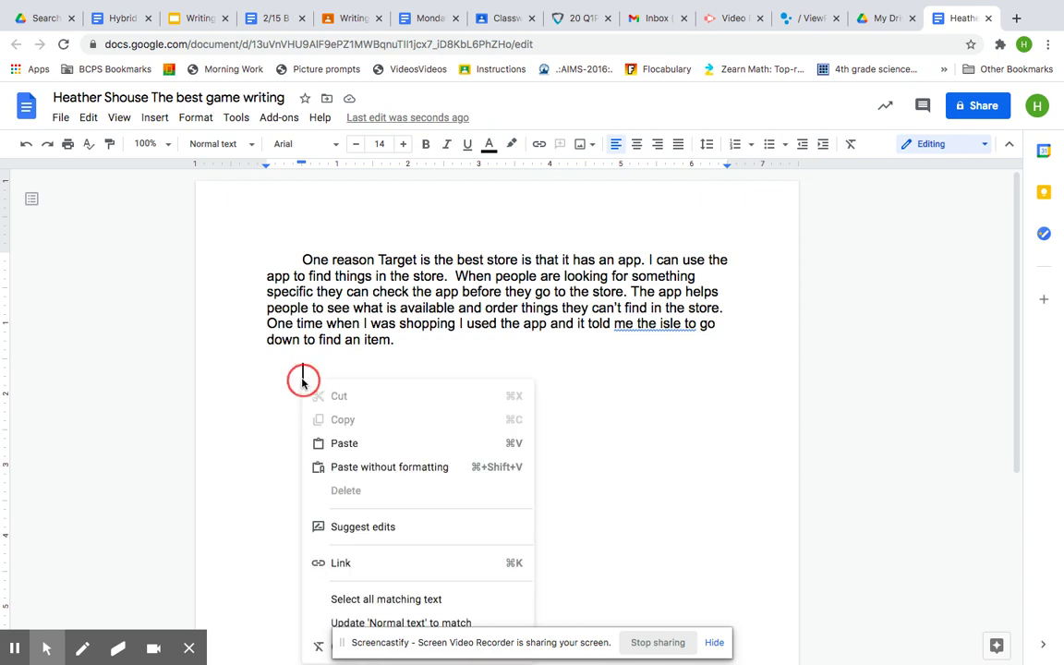
click(344, 443)
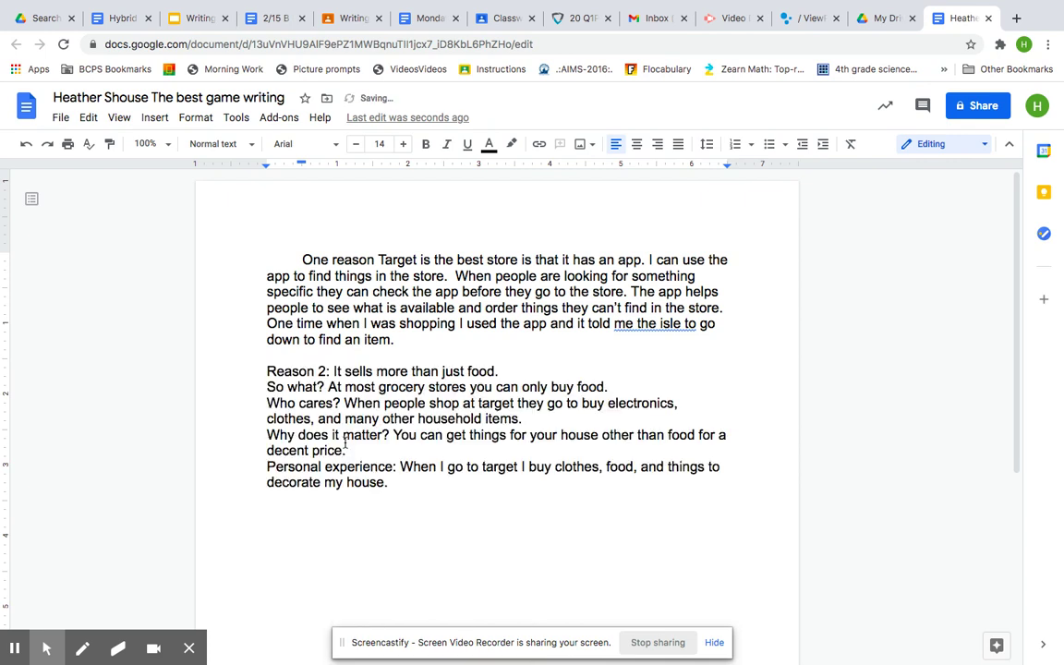
drag(330, 371, 268, 372)
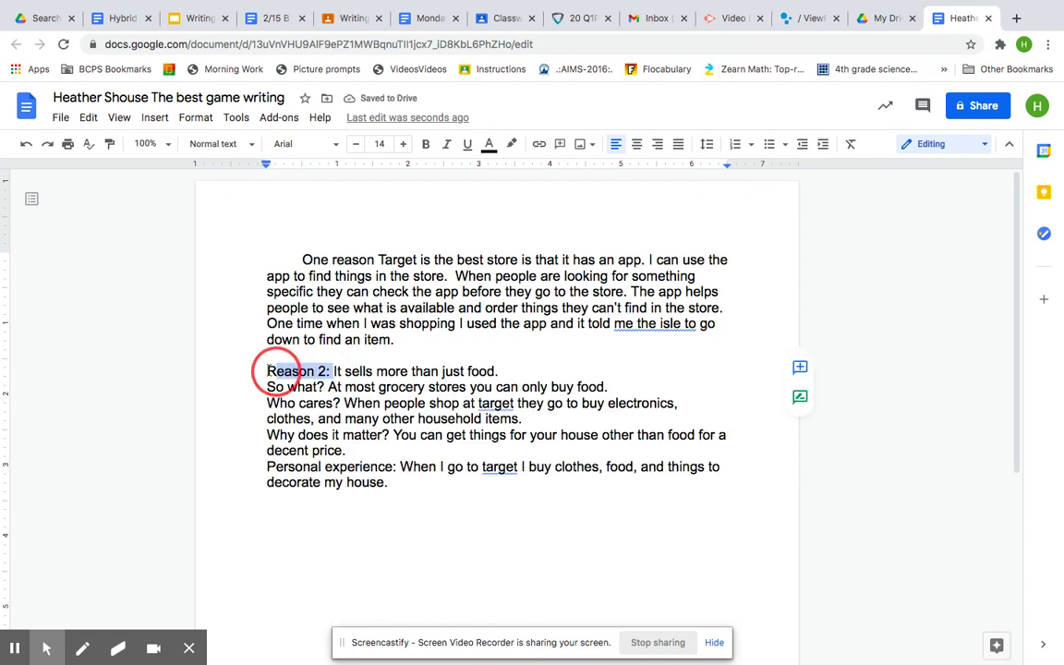
key(BackSpace)
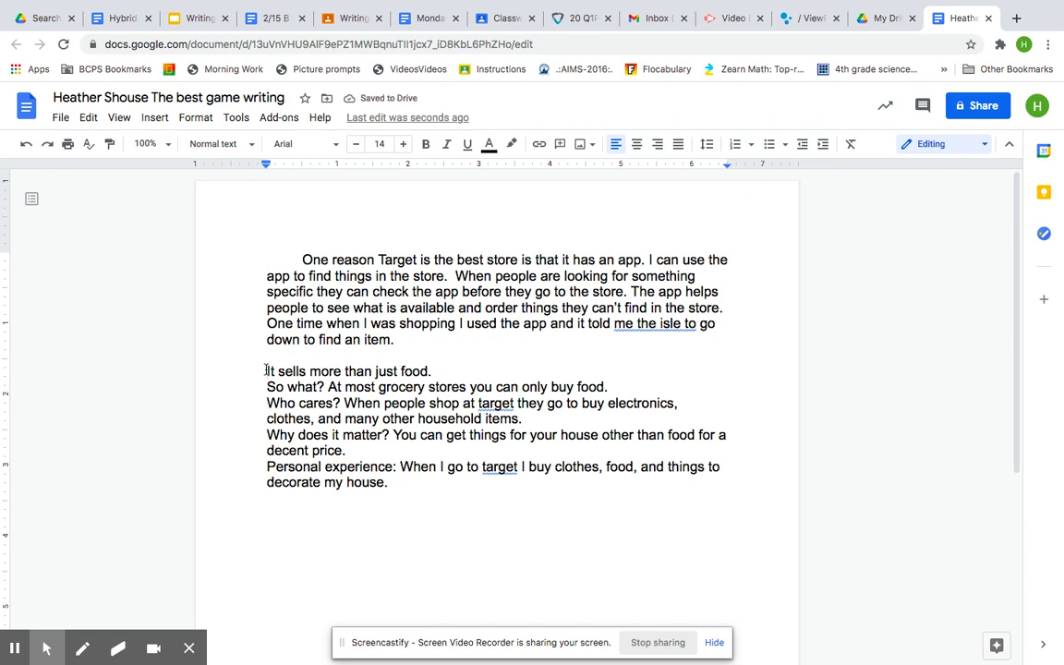
text(Another rea)
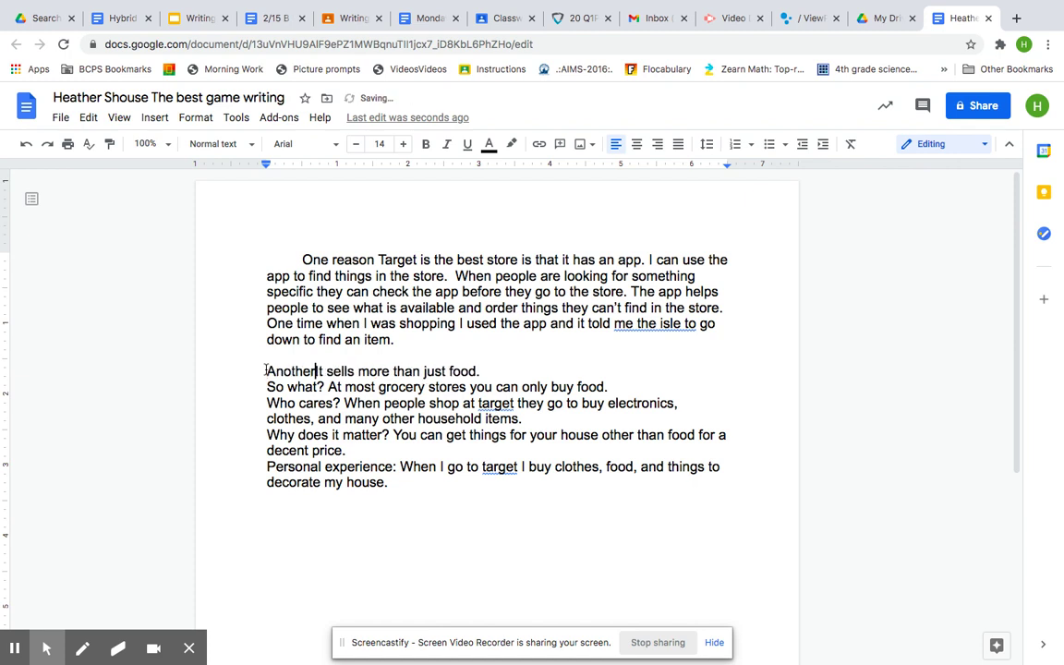
text(son )
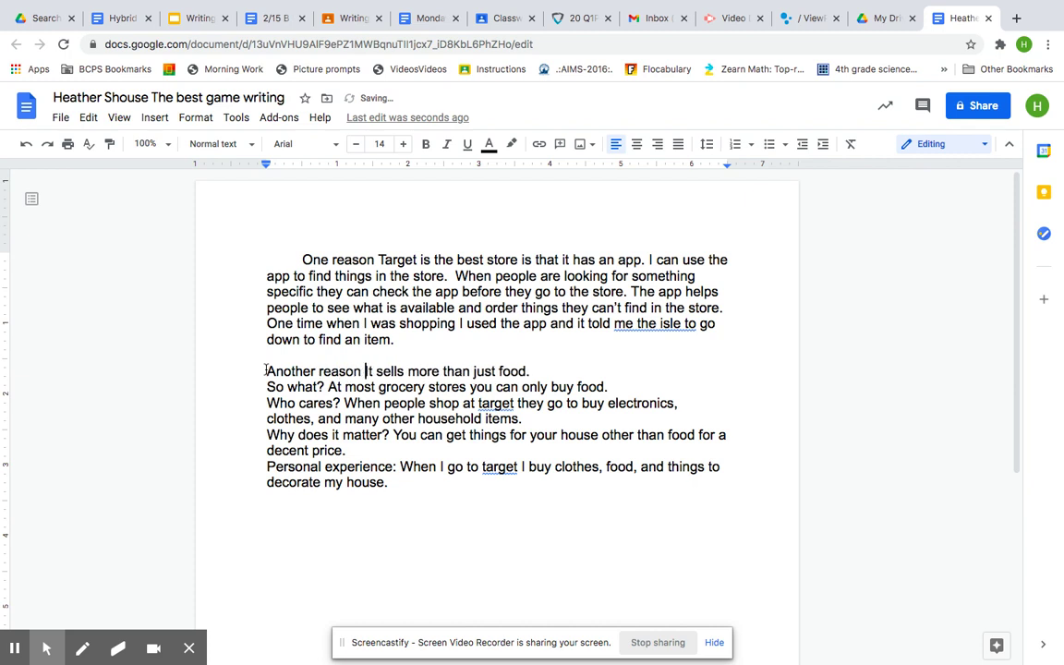
text(is that)
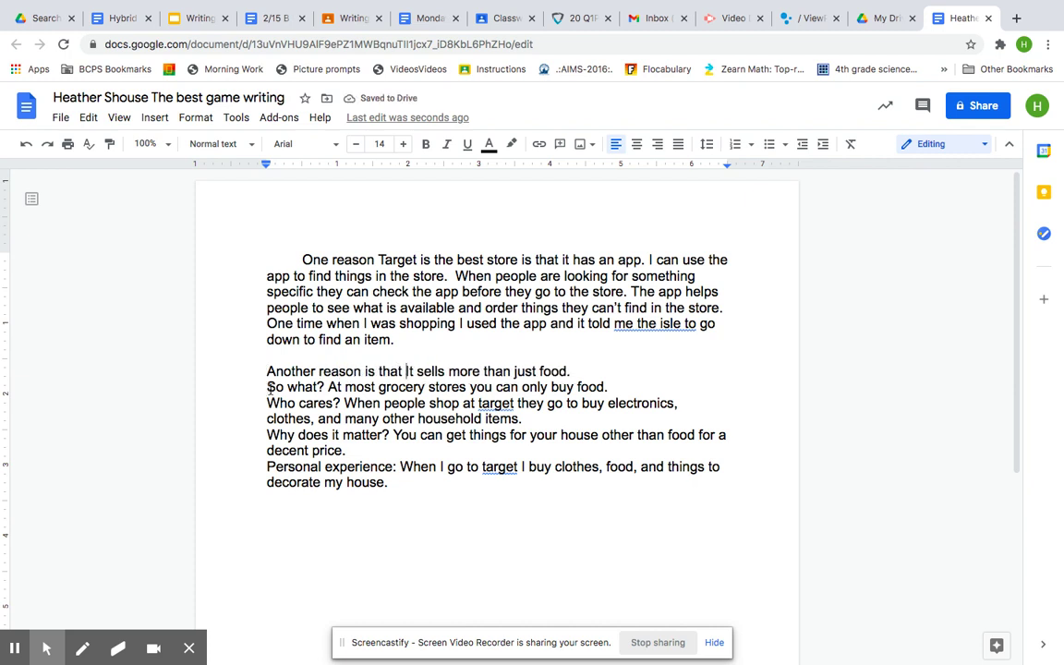
- Remove the 'So what?' and 'Who cares?' labels and correct 'target' to 'Target'
drag(322, 391, 267, 388)
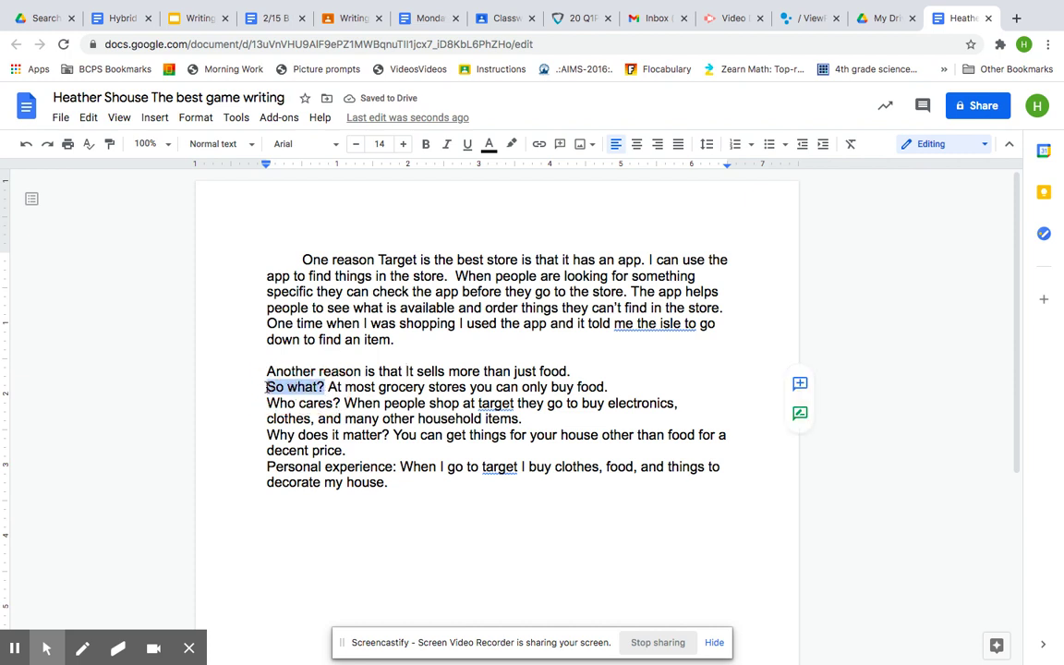
key(BackSpace)
key(BackSpace)
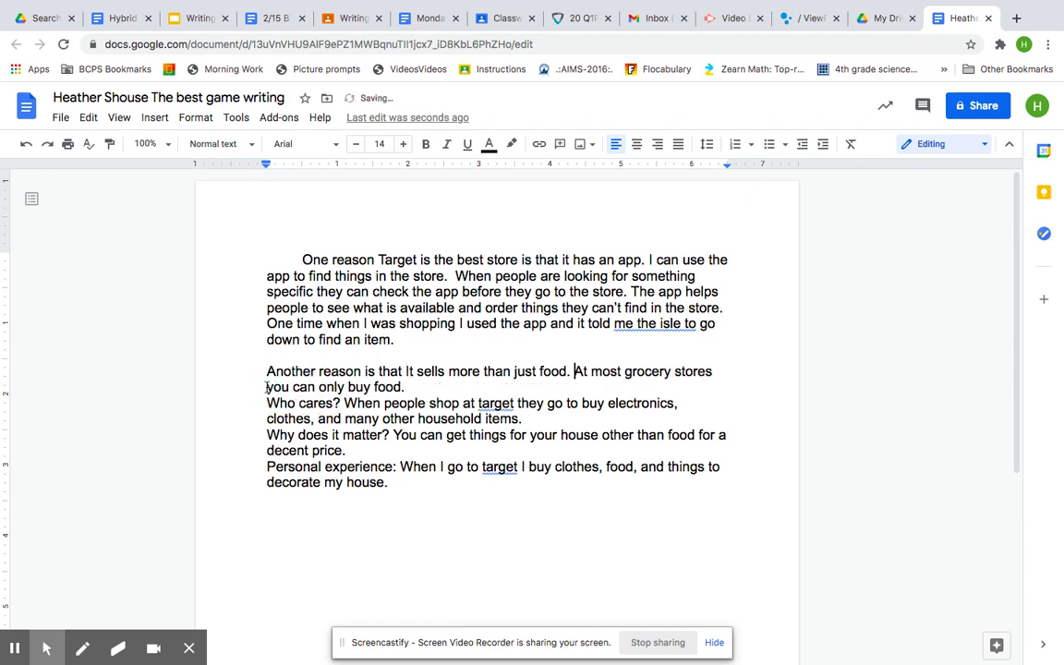
drag(339, 407, 238, 403)
key(BackSpace)
key(BackSpace)
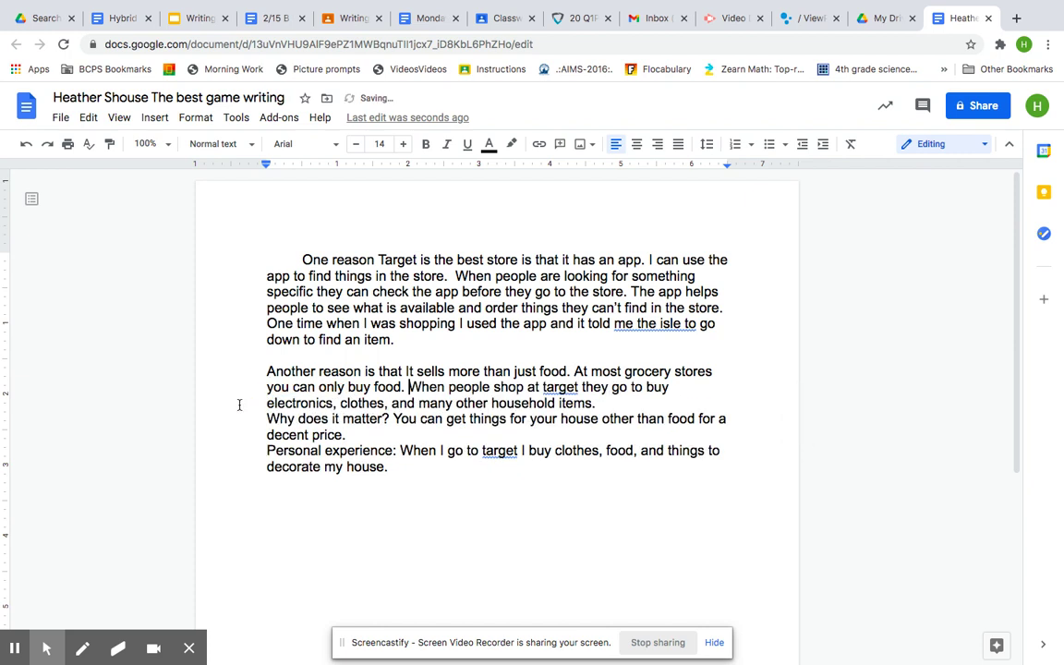
click(567, 389)
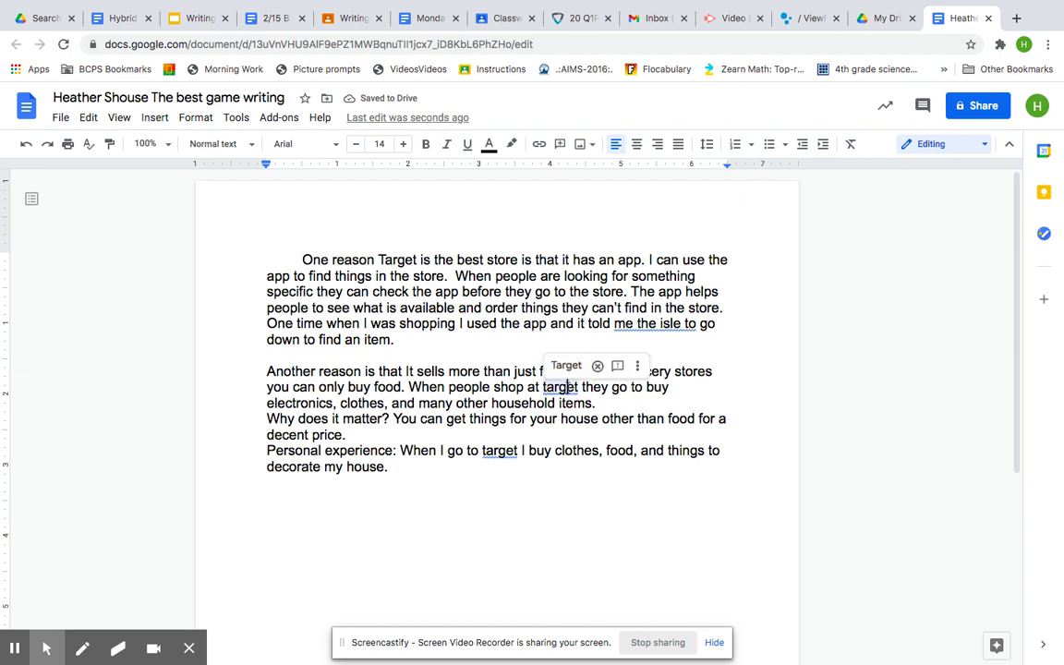
click(564, 366)
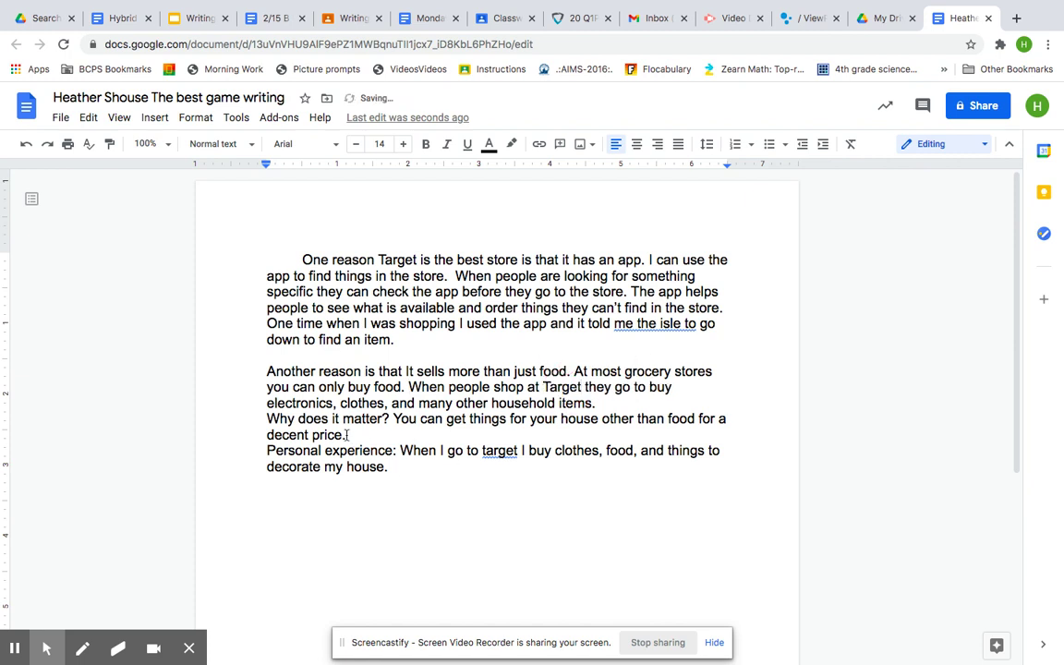
- Remove the 'Why does it matter?' and 'Personal experience:' labels and capitalise the second 'Target'
drag(389, 420, 264, 416)
key(BackSpace)
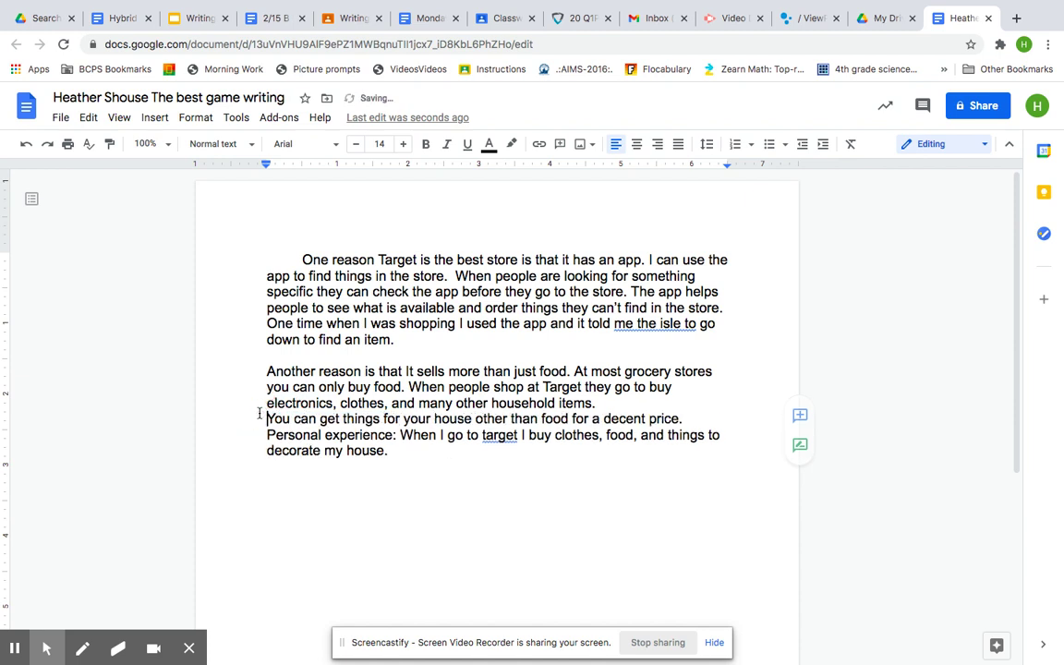
key(BackSpace)
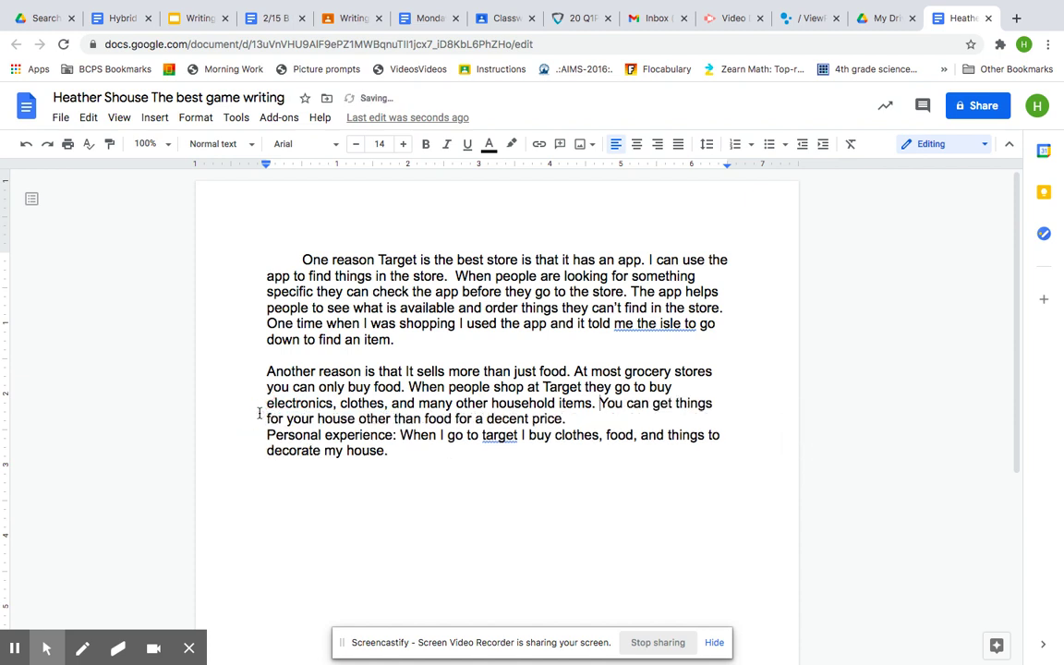
drag(398, 435, 268, 441)
key(BackSpace)
key(BackSpace)
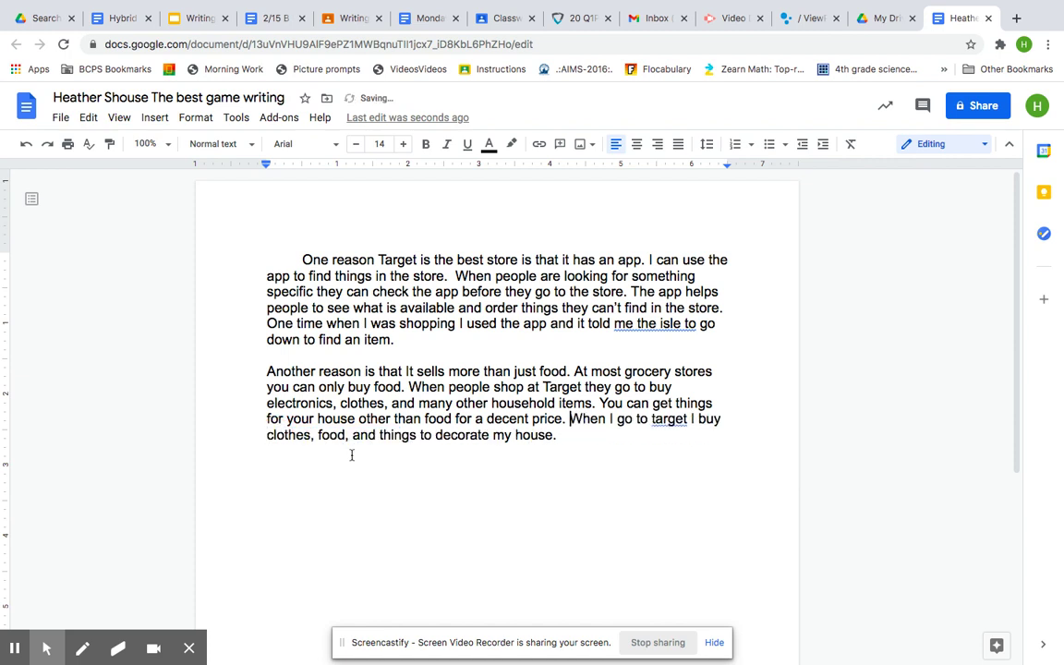
click(668, 420)
click(687, 400)
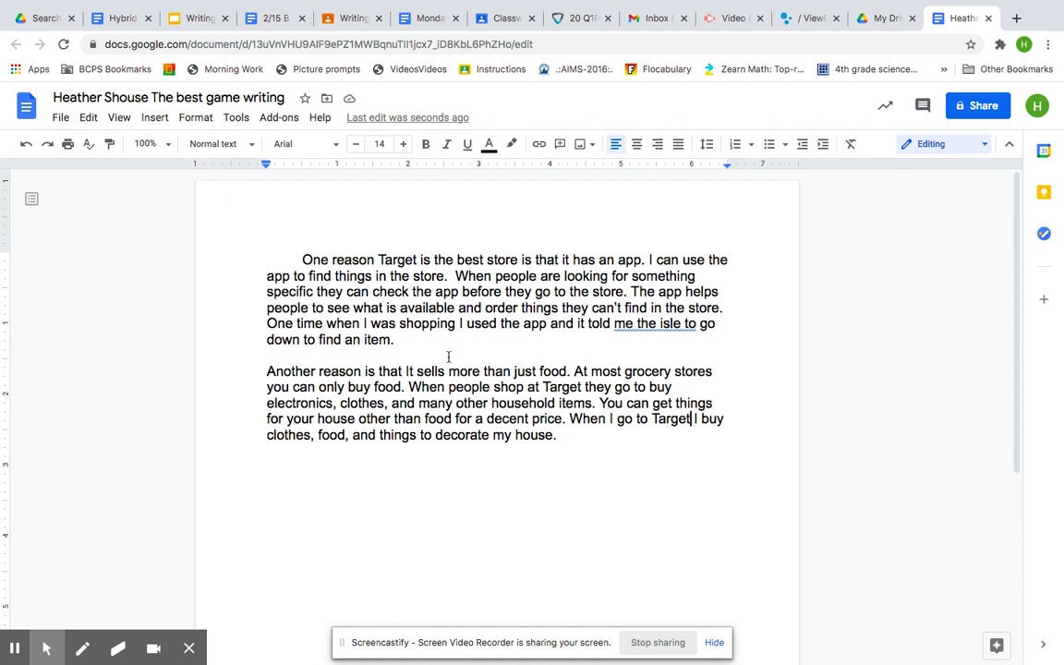
- Add a Tab first-line indent to the 'Another reason' paragraph, matching the first paragraph
click(266, 371)
key(Tab)
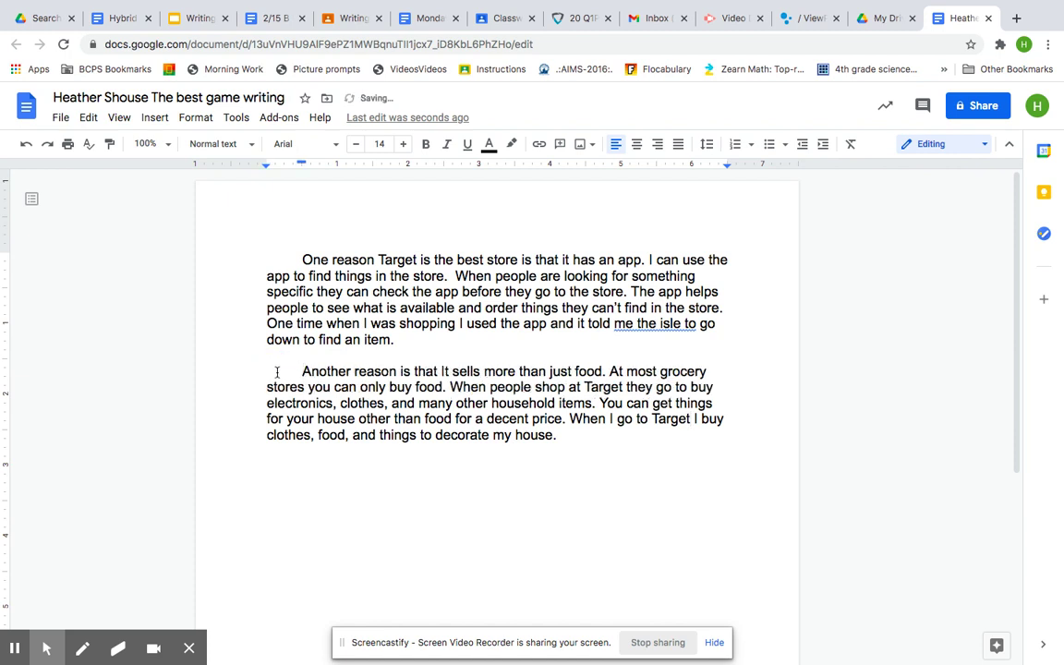